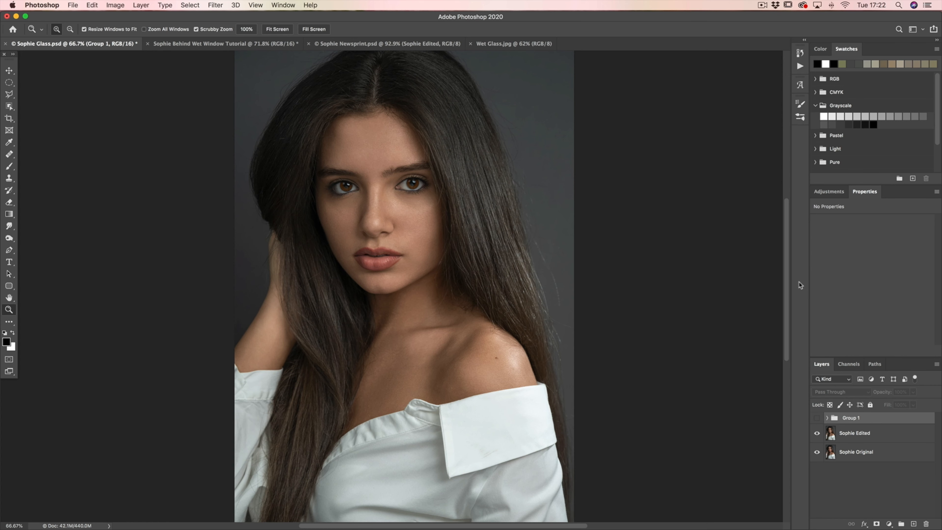
- Hide the Sophie Edited layer to examine the unretouched portrait up close, and view the Sophie Newsprint.psd example
{"action": "left_click", "coordinate": [817, 433]}
{"action": "left_click_drag", "start_coordinate": [368, 197], "coordinate": [416, 274]}
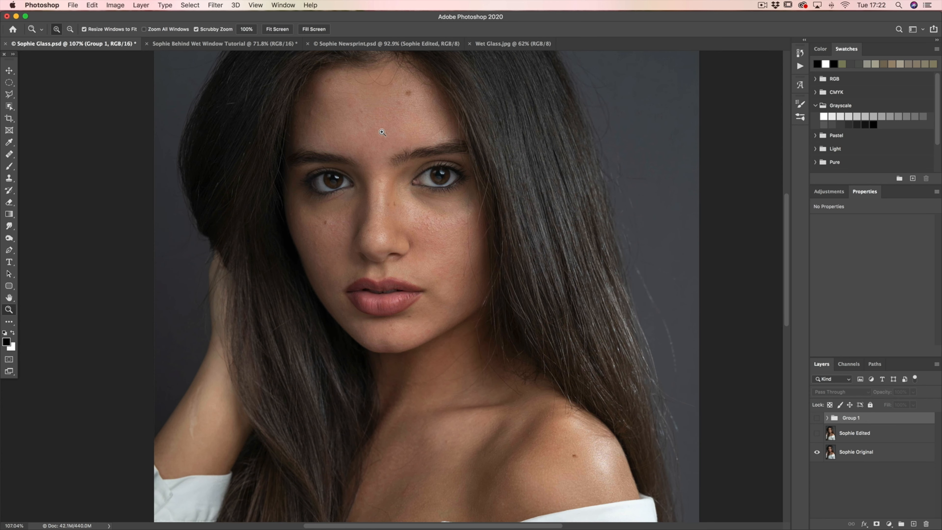
{"action": "left_click", "coordinate": [367, 43]}
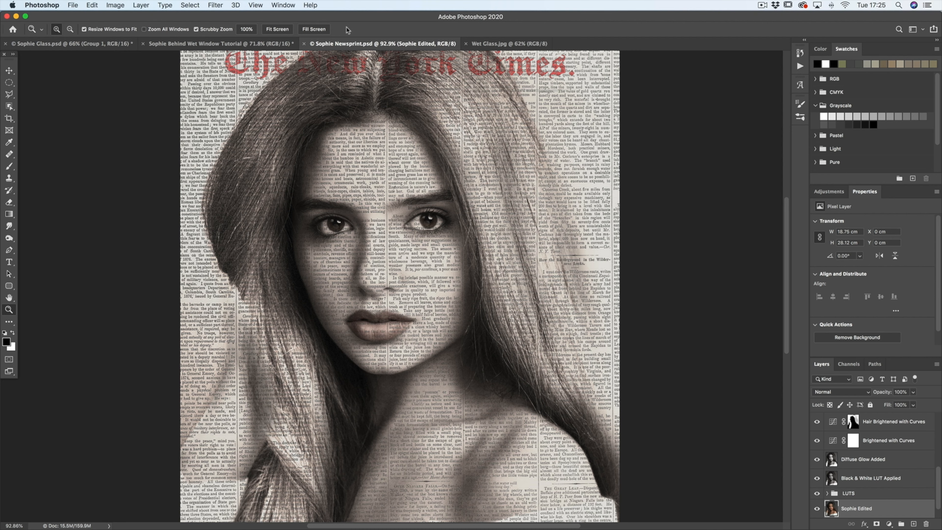
{"action": "left_click", "coordinate": [100, 44]}
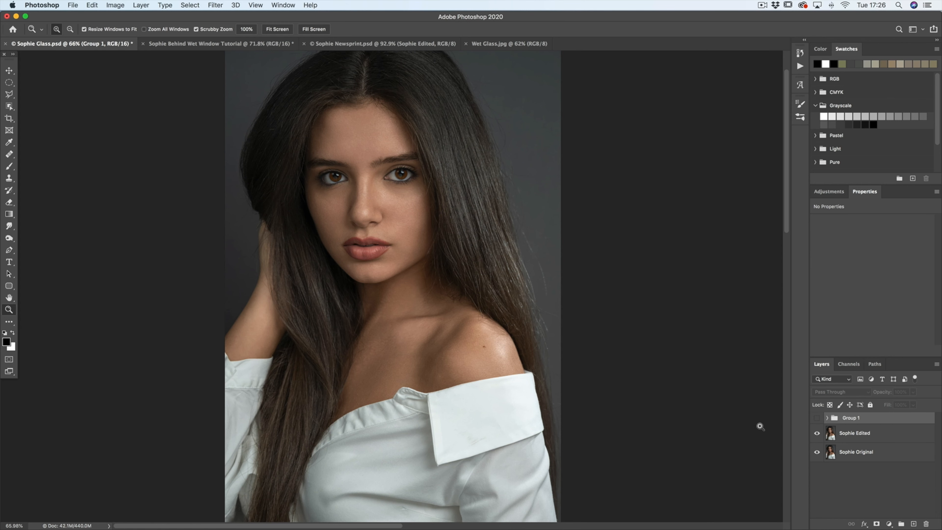
- Show Group 1 in Sophie Glass.psd and compare the finished wet window effect with the Wet Glass.jpg texture
{"action": "left_click", "coordinate": [817, 419]}
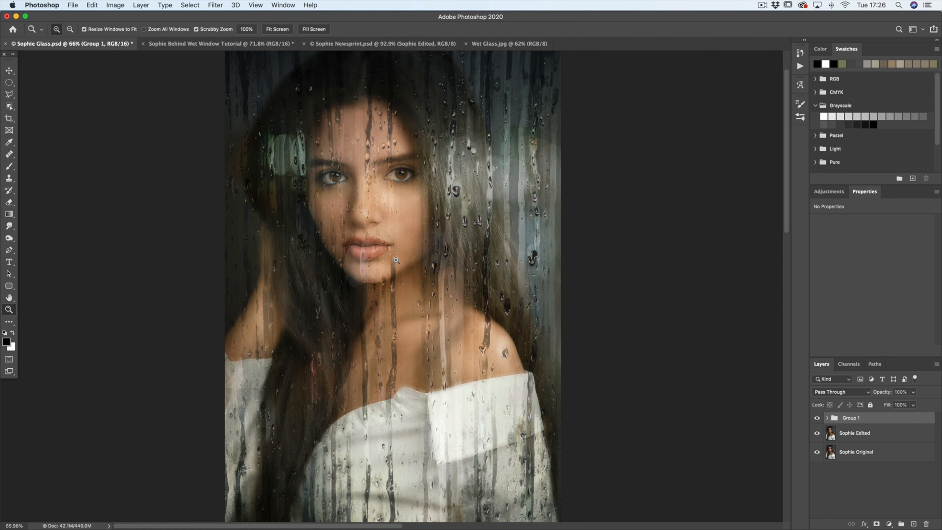
{"action": "left_click_drag", "start_coordinate": [338, 188], "coordinate": [356, 203]}
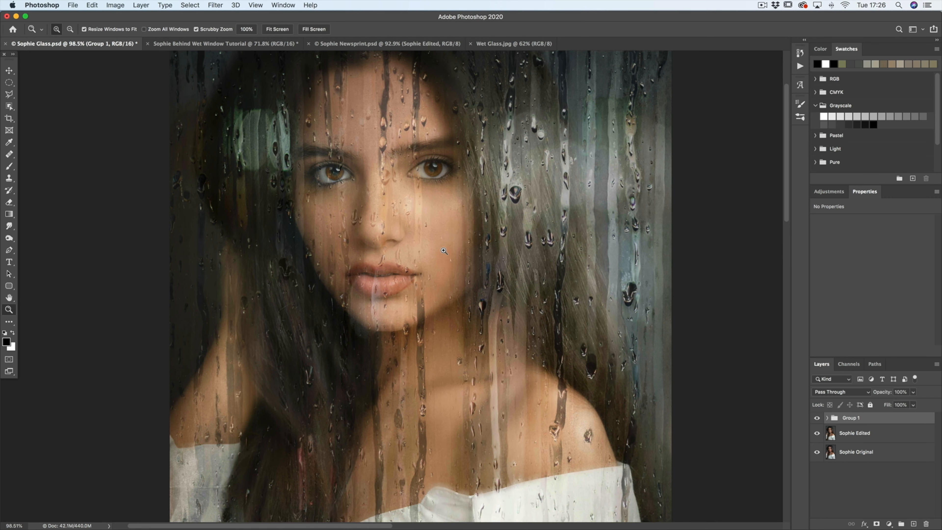
{"action": "left_click", "coordinate": [491, 44]}
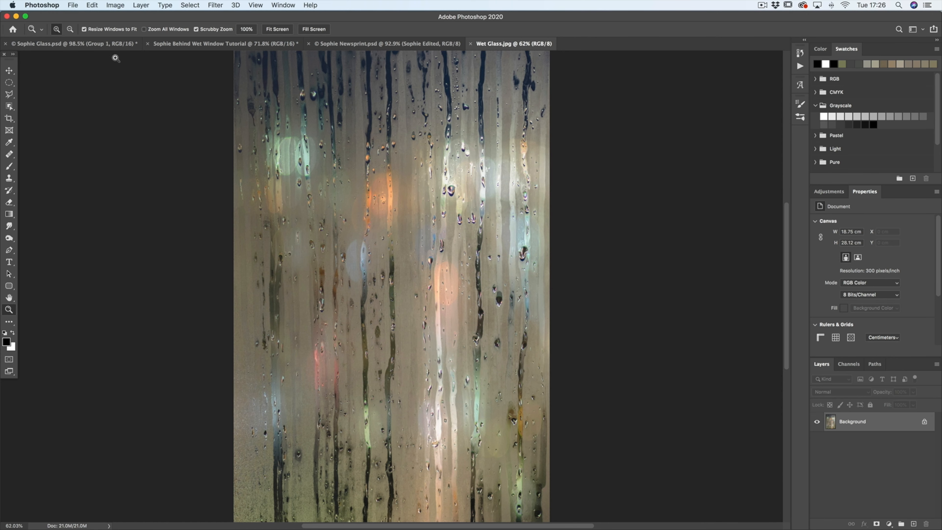
{"action": "left_click", "coordinate": [96, 46]}
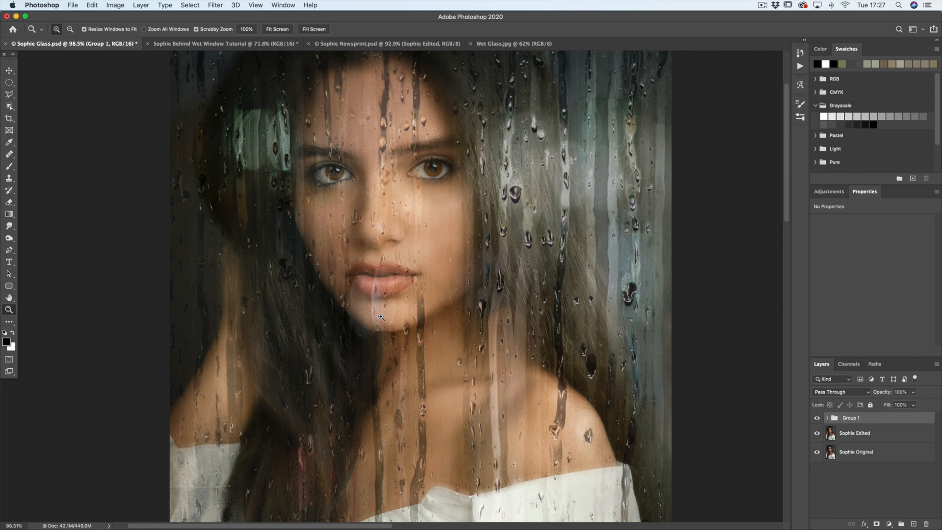
{"action": "left_click", "coordinate": [498, 49]}
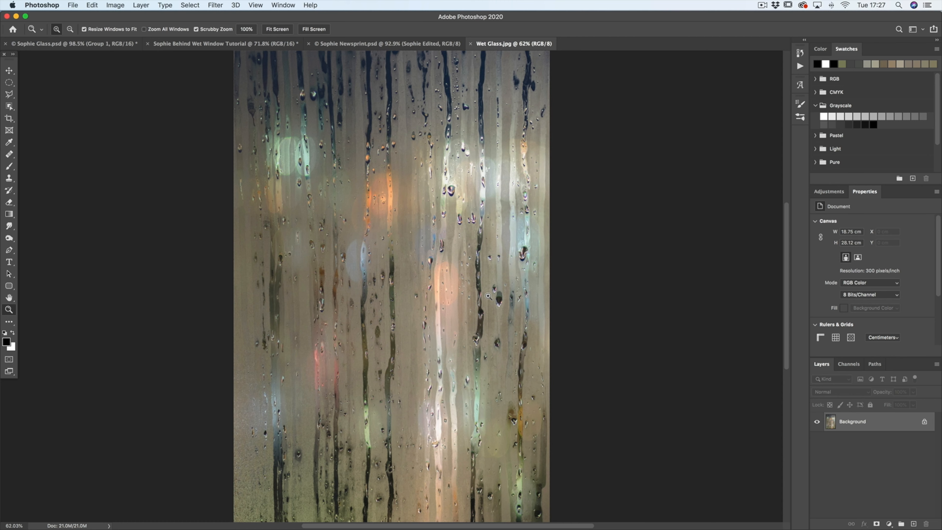
{"action": "left_click", "coordinate": [93, 49]}
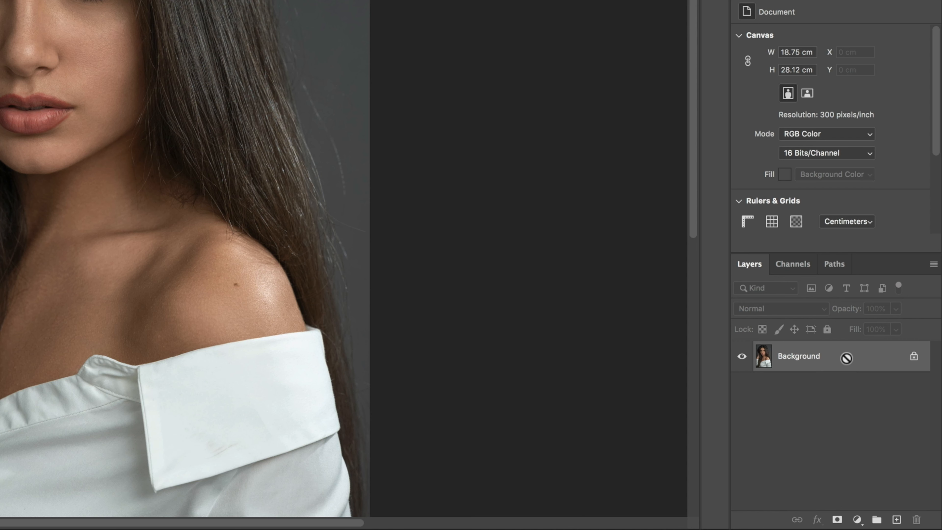
- Duplicate the Background layer and name the copy Sophie Blurred
{"action": "key", "text": "super+j"}
{"action": "double_click", "coordinate": [789, 357]}
{"action": "type", "text": "Sophie Blurred"}
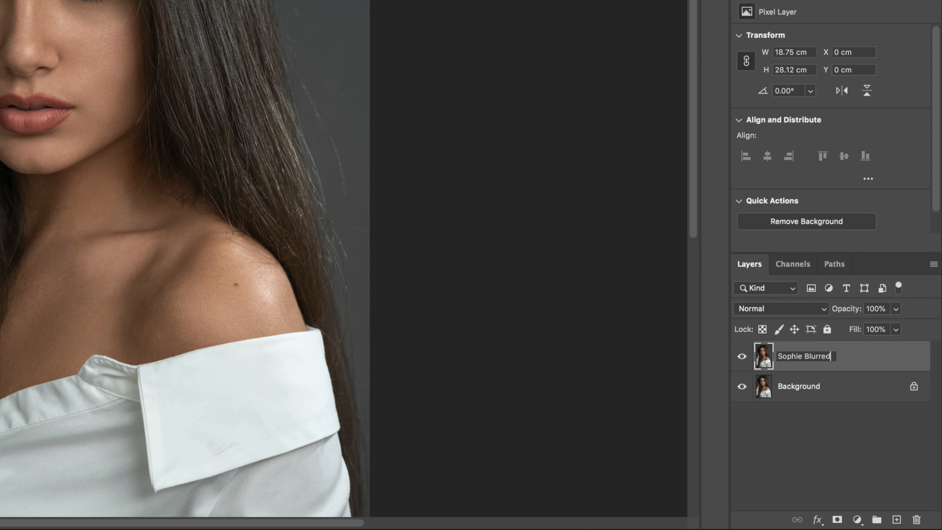
{"action": "key", "text": "Return"}
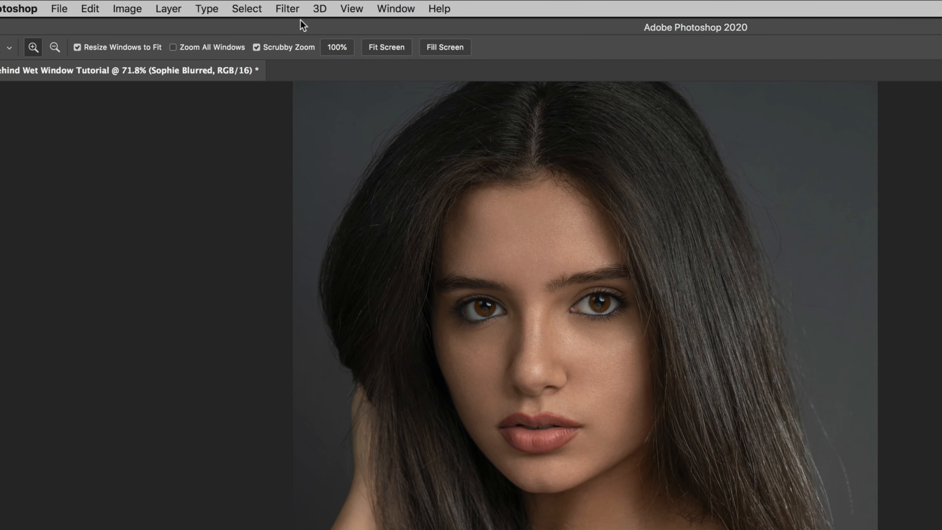
- Convert the Sophie Blurred layer for smart filters and apply a Box Blur with a radius of 24 pixels
{"action": "left_click", "coordinate": [287, 8]}
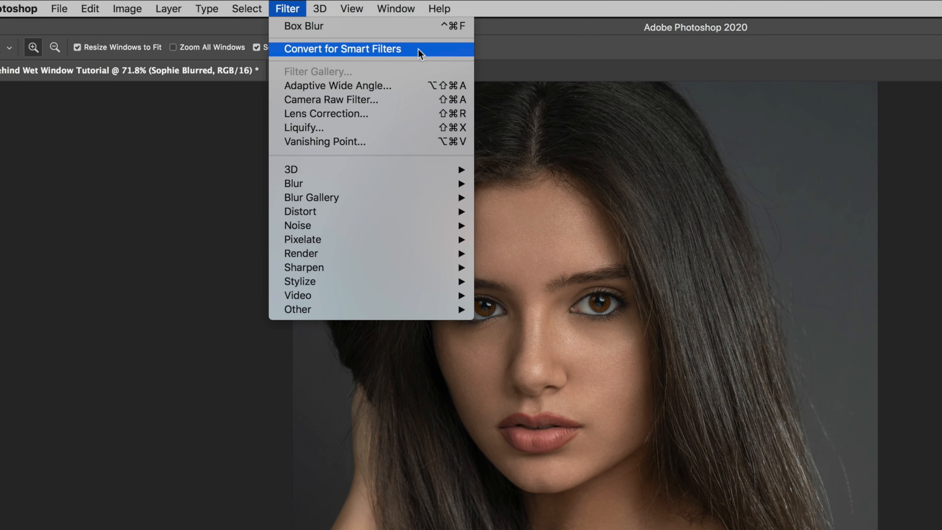
{"action": "left_click", "coordinate": [376, 49]}
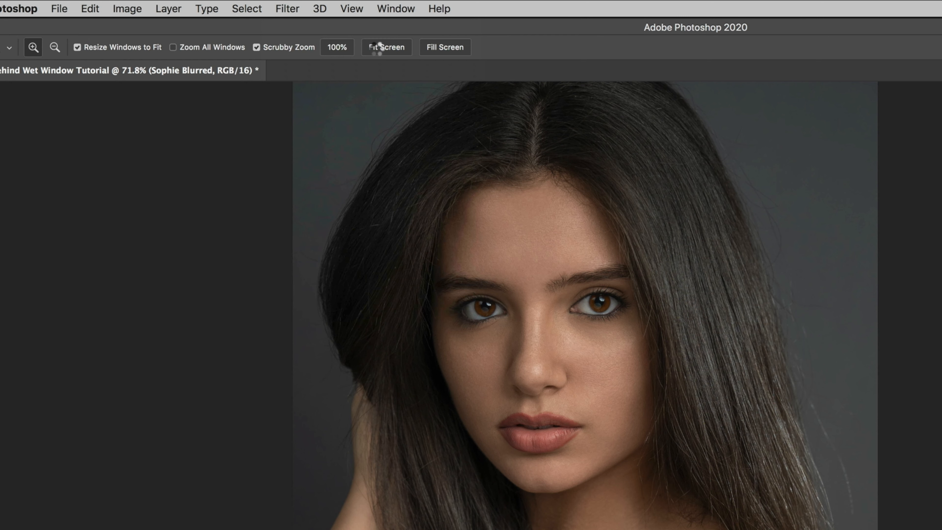
{"action": "left_click", "coordinate": [284, 5]}
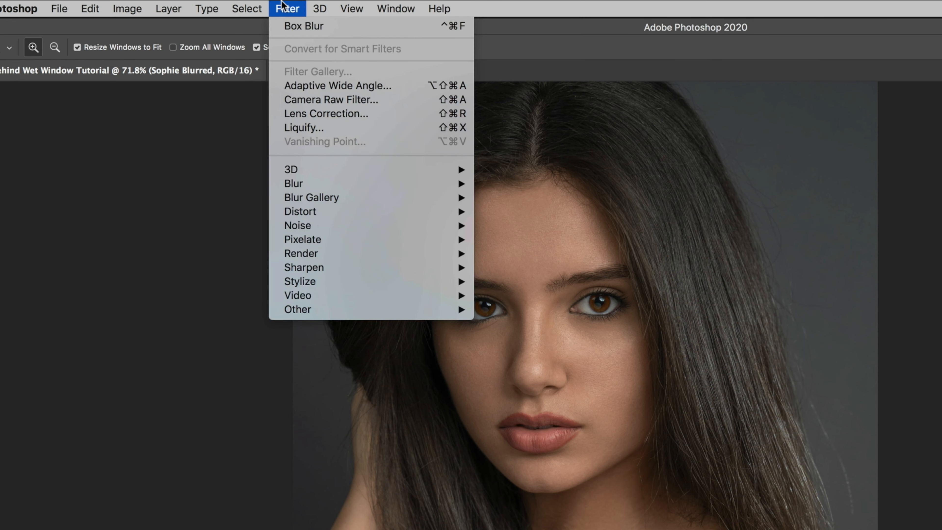
{"action": "mouse_move", "coordinate": [302, 187]}
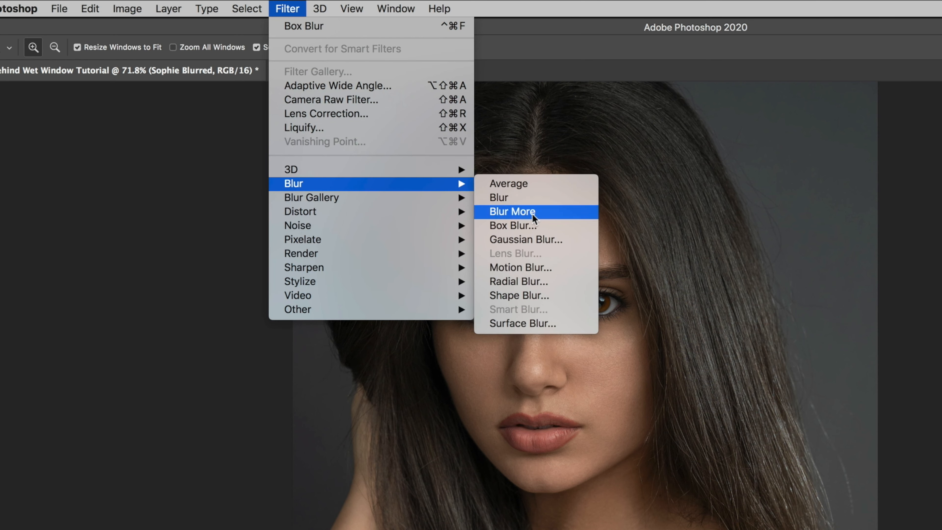
{"action": "left_click", "coordinate": [516, 225]}
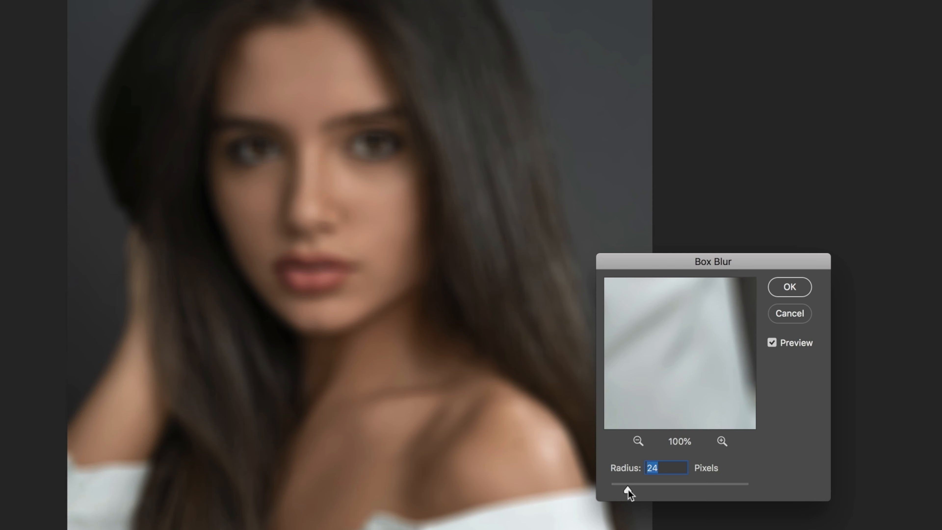
{"action": "left_click", "coordinate": [787, 289]}
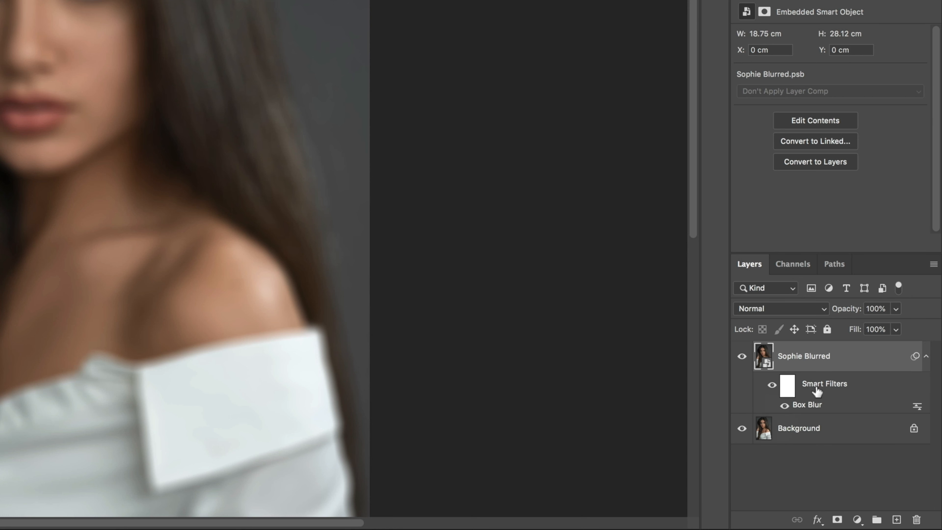
- Reopen the Box Blur smart filter on Sophie Blurred and try a stronger radius such as 42 pixels
{"action": "double_click", "coordinate": [807, 407]}
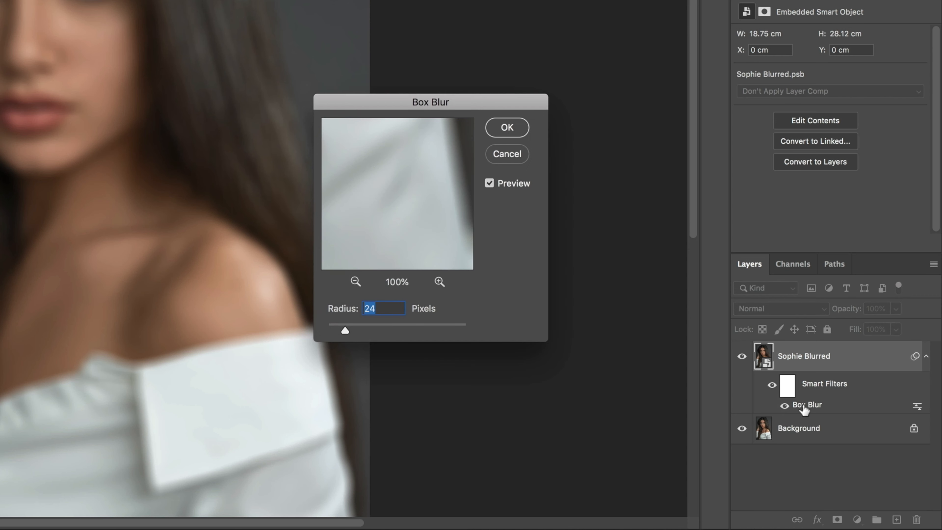
{"action": "left_click_drag", "start_coordinate": [345, 330], "coordinate": [378, 330]}
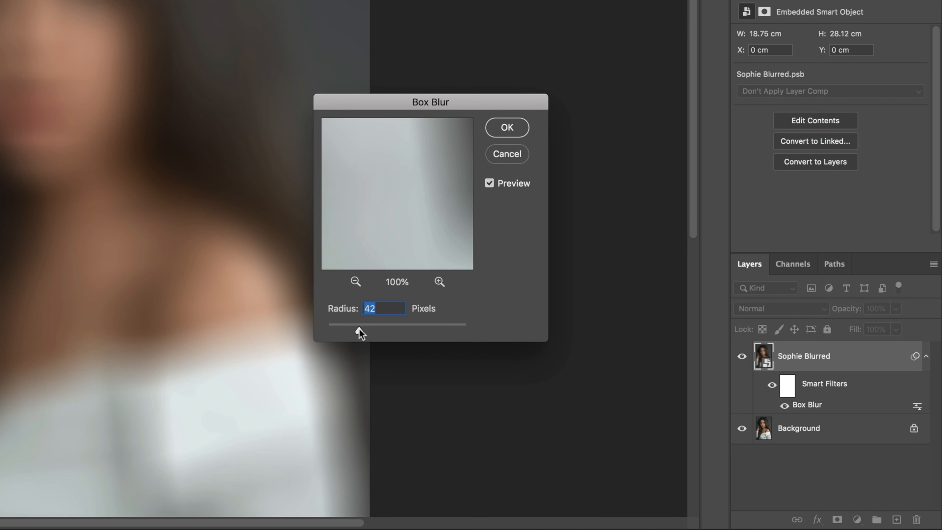
{"action": "left_click_drag", "start_coordinate": [346, 328], "coordinate": [345, 328]}
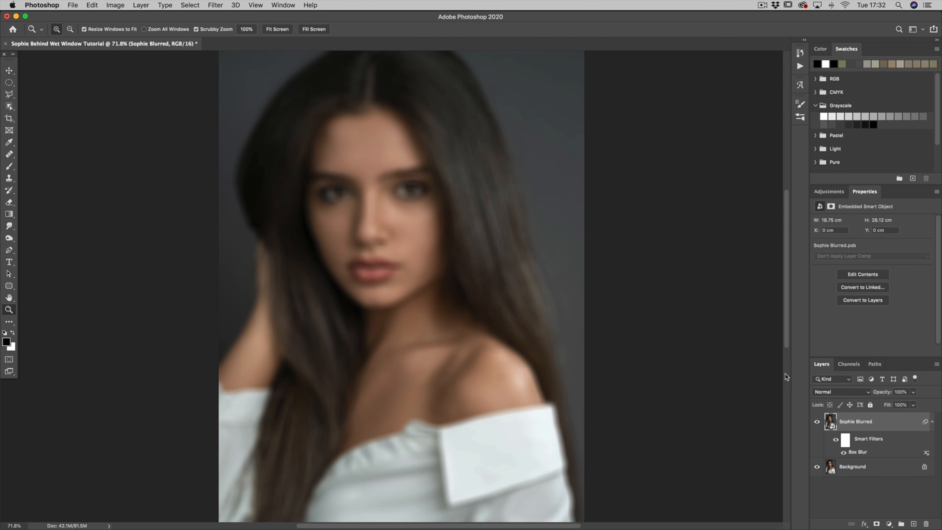
- Collapse the Sophie Blurred layer's smart filters and place Wet Glass.jpg from the Wet Glass Texture folder in Finder into the document
{"action": "left_click", "coordinate": [932, 423]}
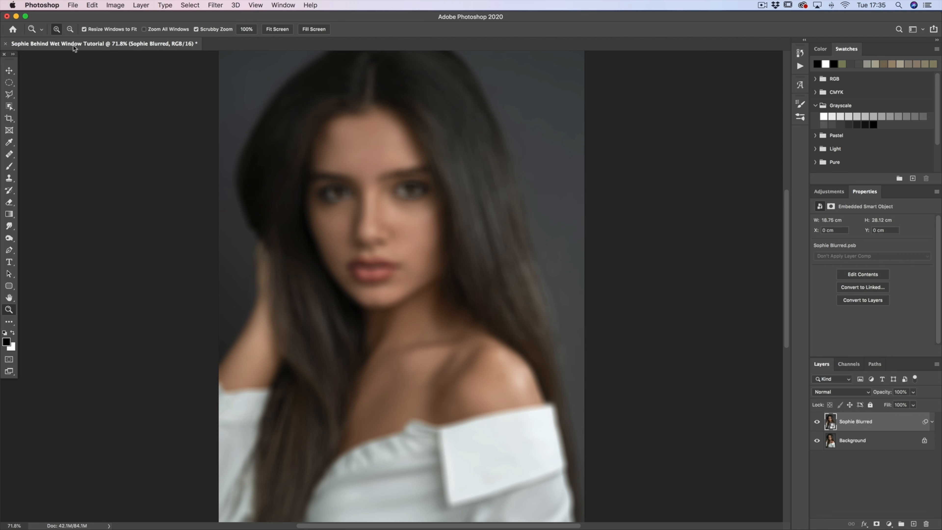
{"action": "left_click", "coordinate": [26, 504]}
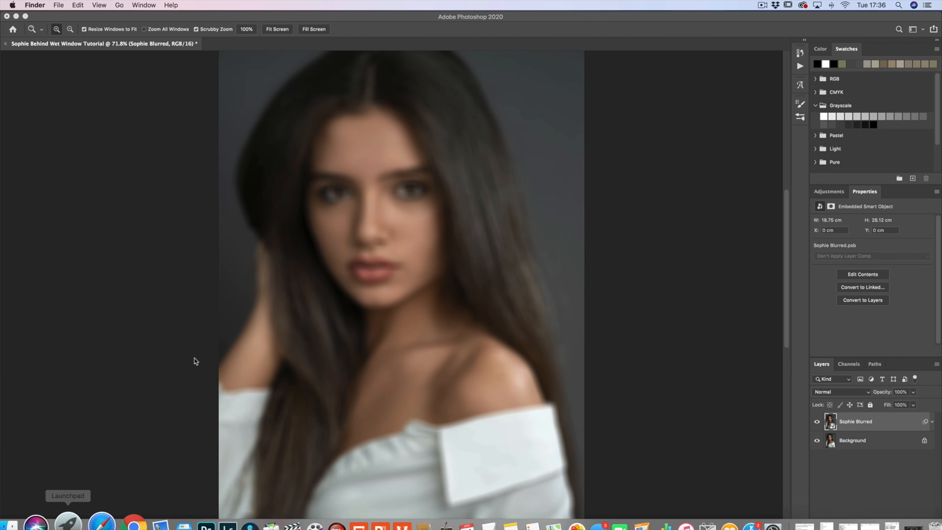
{"action": "left_click_drag", "start_coordinate": [0, 129], "coordinate": [194, 129]}
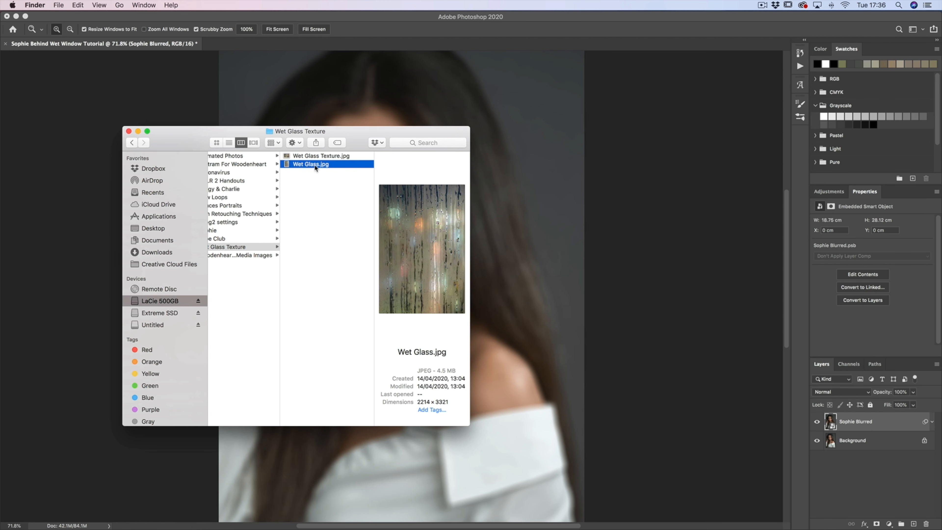
{"action": "left_click_drag", "start_coordinate": [311, 166], "coordinate": [499, 219]}
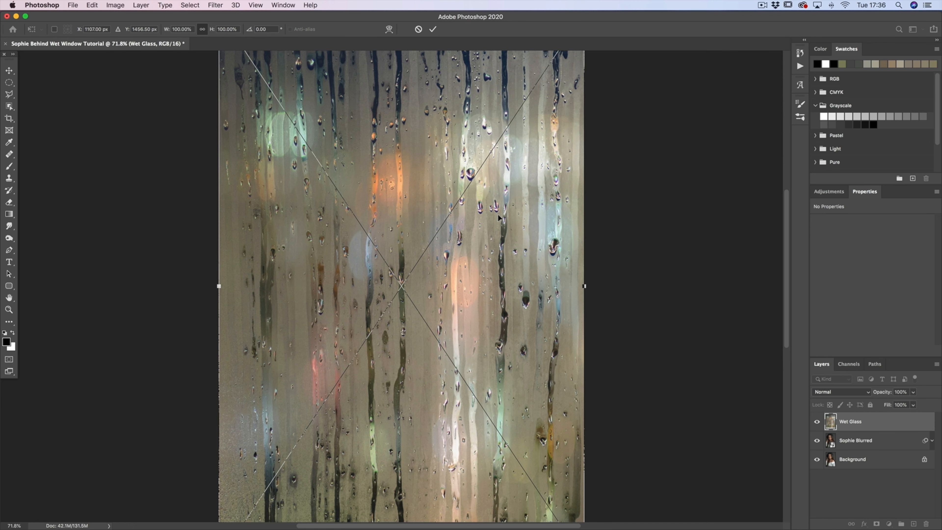
- Align the placed Wet Glass image with the canvas edges so it covers the whole portrait, and commit the placement
{"action": "scroll", "coordinate": [392, 202], "scroll_direction": "up", "scroll_amount": 2}
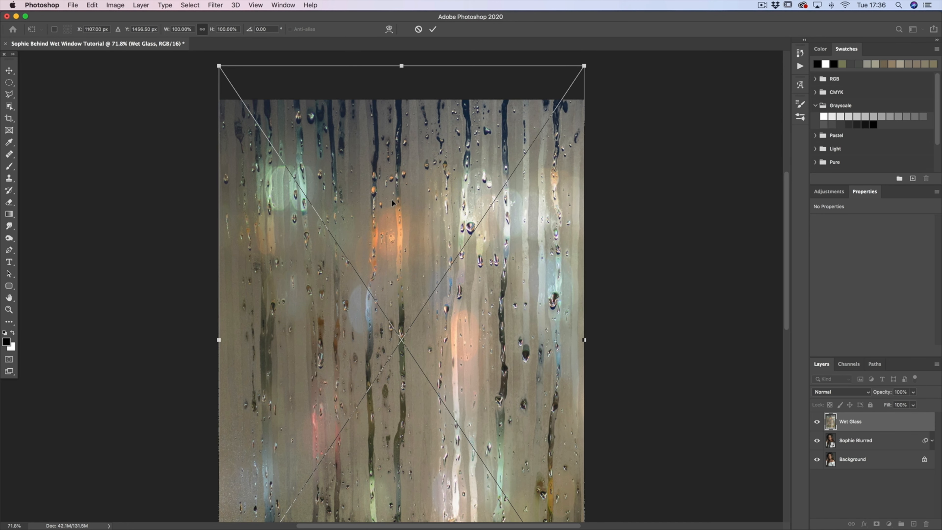
{"action": "scroll", "coordinate": [392, 203], "scroll_direction": "down", "scroll_amount": 5}
{"action": "scroll", "coordinate": [392, 203], "scroll_direction": "down", "scroll_amount": 3}
{"action": "left_click_drag", "start_coordinate": [394, 182], "coordinate": [395, 213]}
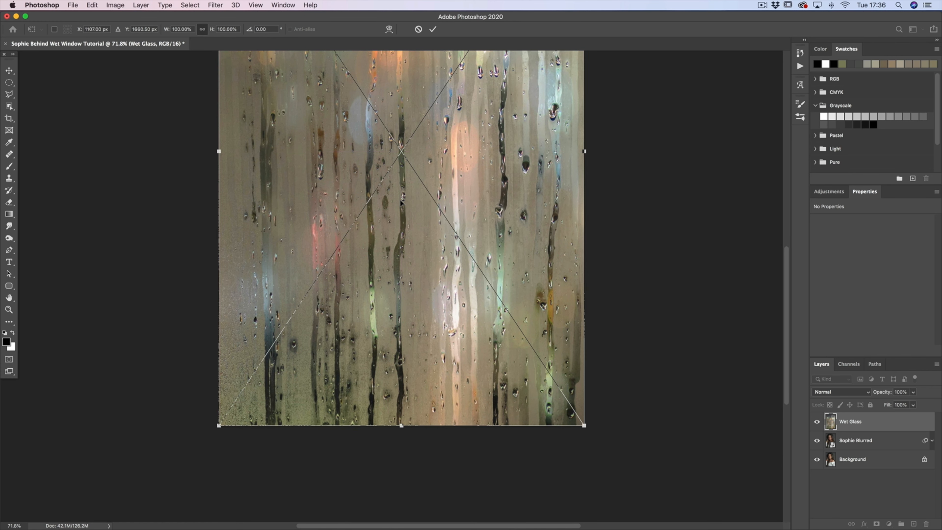
{"action": "scroll", "coordinate": [401, 202], "scroll_direction": "up", "scroll_amount": 5}
{"action": "scroll", "coordinate": [400, 203], "scroll_direction": "right", "scroll_amount": 1}
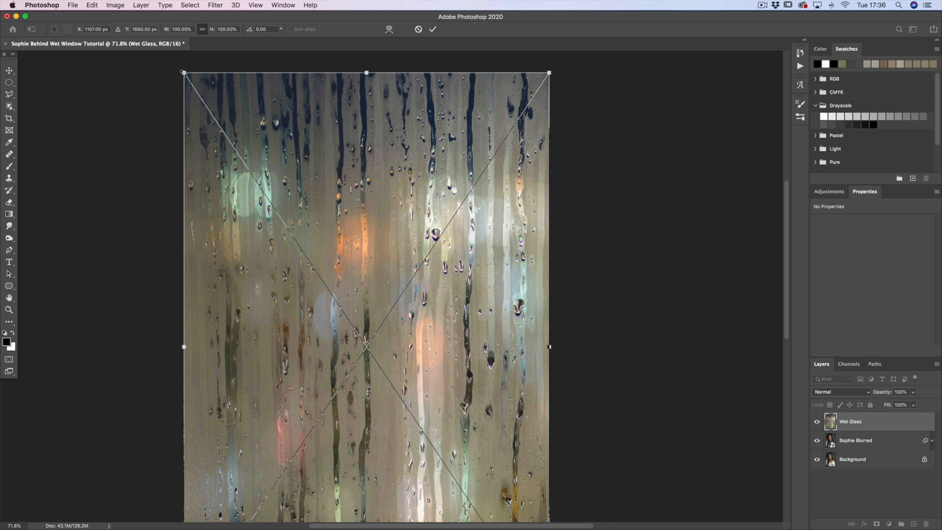
{"action": "left_click_drag", "start_coordinate": [183, 73], "coordinate": [183, 72]}
{"action": "key", "text": "Return"}
{"action": "left_click_drag", "start_coordinate": [348, 280], "coordinate": [402, 224]}
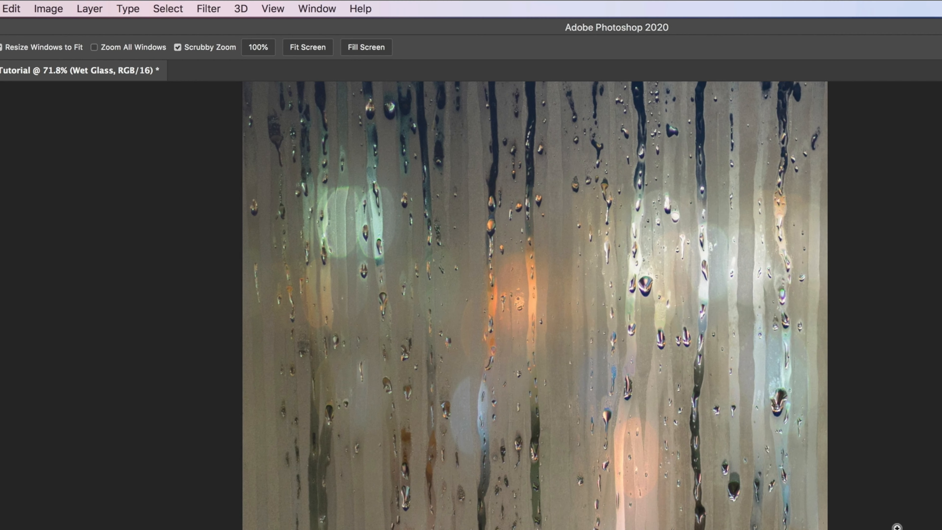
- Start a Color Range selection on the Wet Glass layer with the selection preview set to None
{"action": "left_click", "coordinate": [170, 9]}
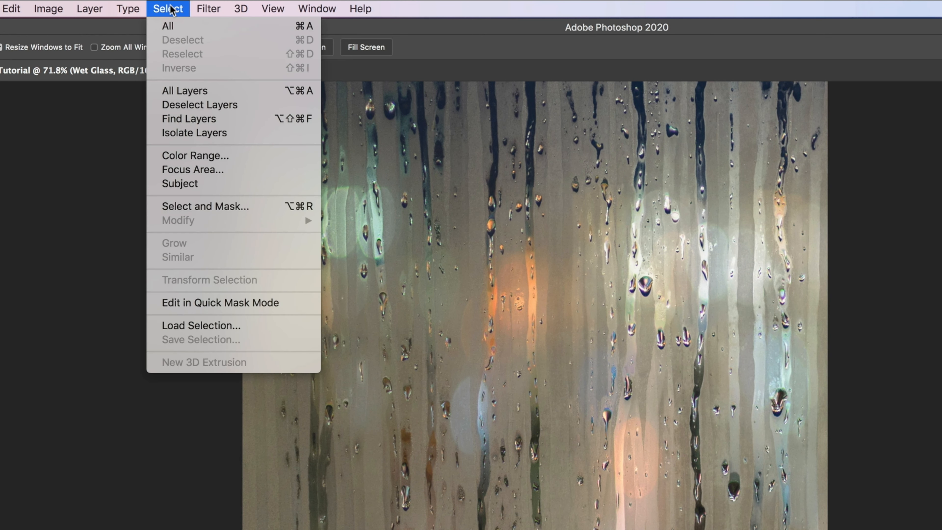
{"action": "left_click", "coordinate": [196, 156]}
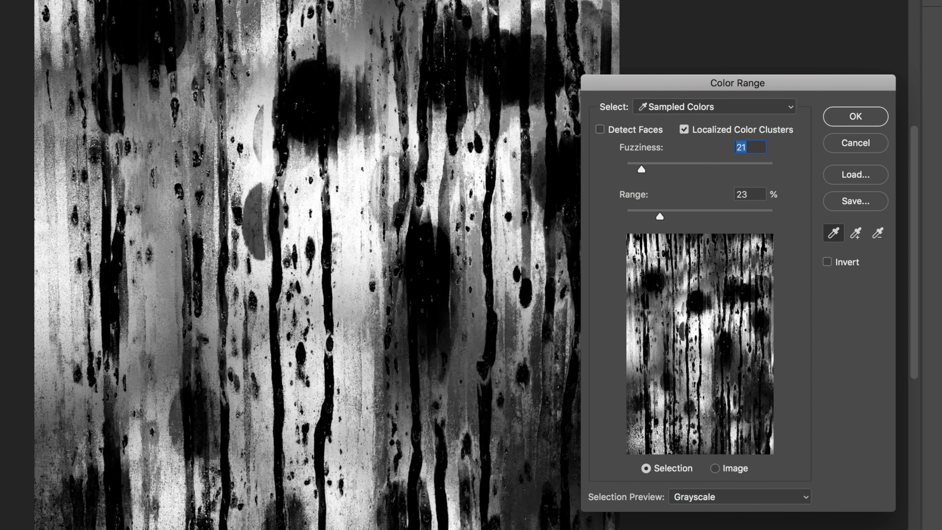
{"action": "left_click", "coordinate": [697, 498]}
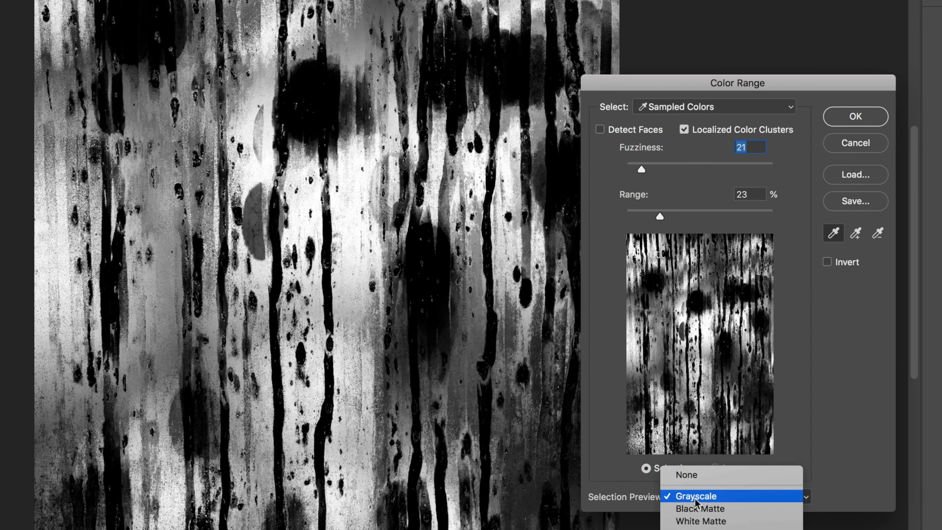
{"action": "left_click", "coordinate": [687, 476]}
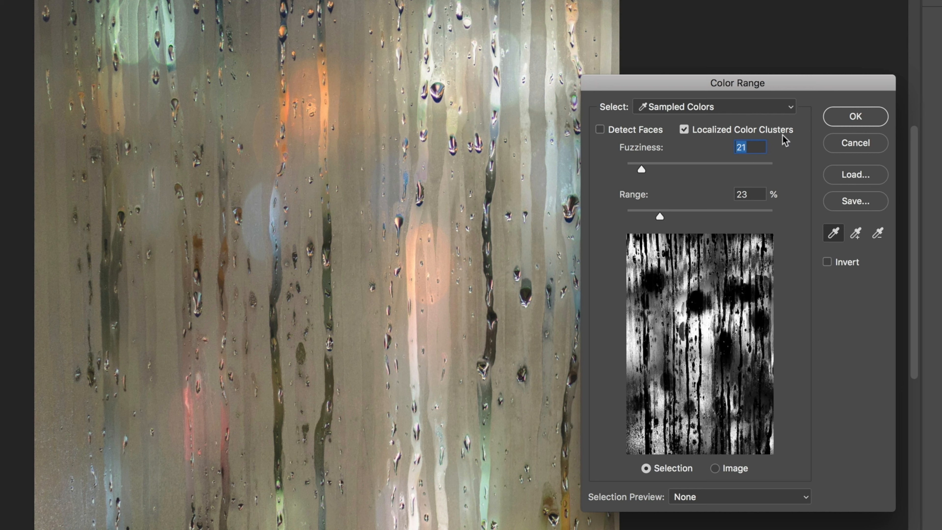
- Sample the grey-brown condensation near the upper right of the wet glass and set Fuzziness to 9
{"action": "left_click_drag", "start_coordinate": [641, 168], "coordinate": [625, 170]}
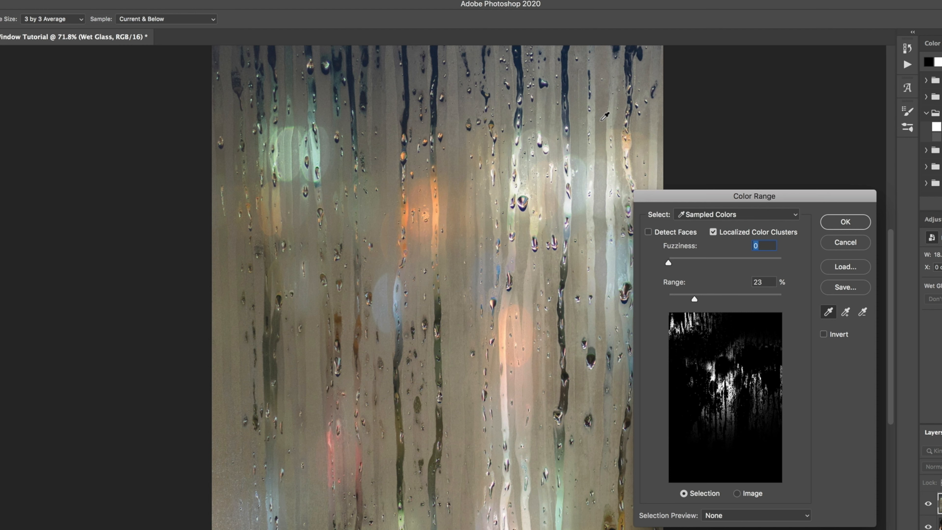
{"action": "left_click", "coordinate": [602, 120]}
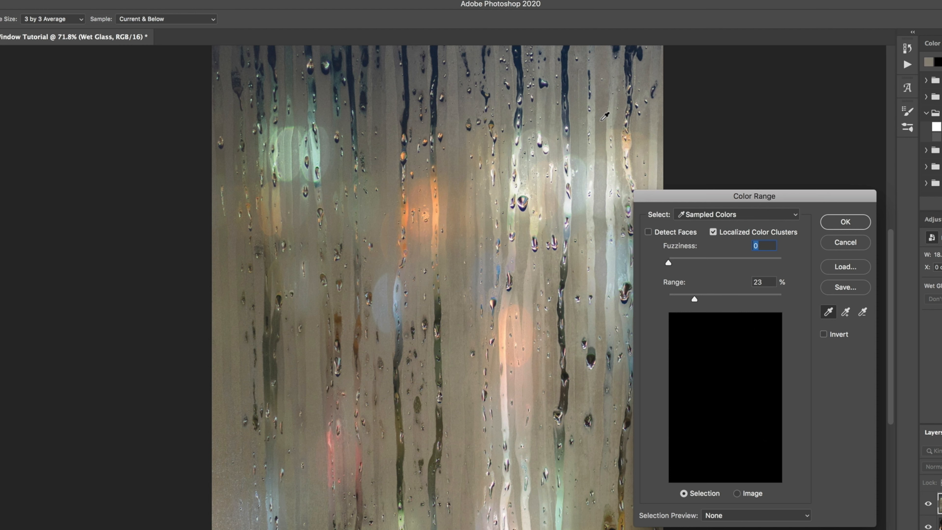
{"action": "left_click", "coordinate": [672, 262]}
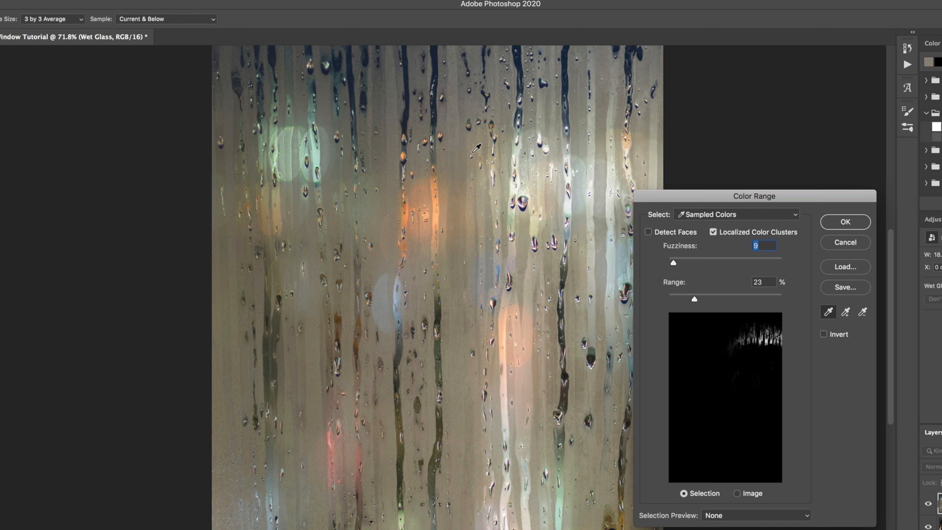
- Add condensation tones from the upper strip and right side of the glass to the Color Range sample, avoiding the drips
{"action": "left_click", "coordinate": [846, 313]}
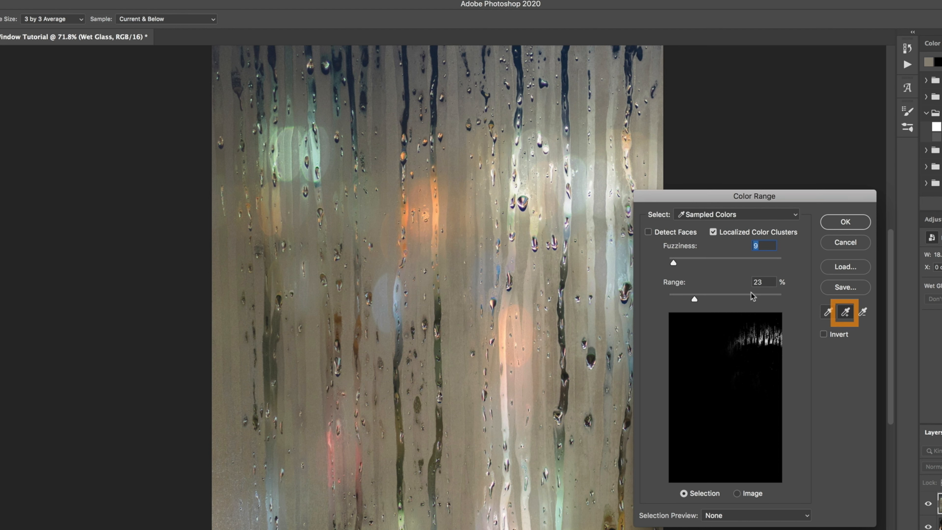
{"action": "left_click", "coordinate": [600, 61]}
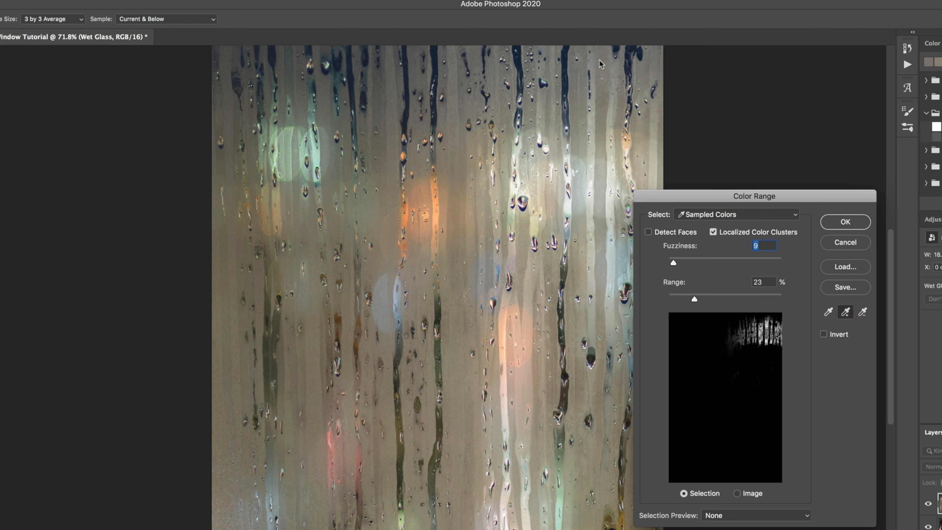
{"action": "left_click", "coordinate": [575, 55]}
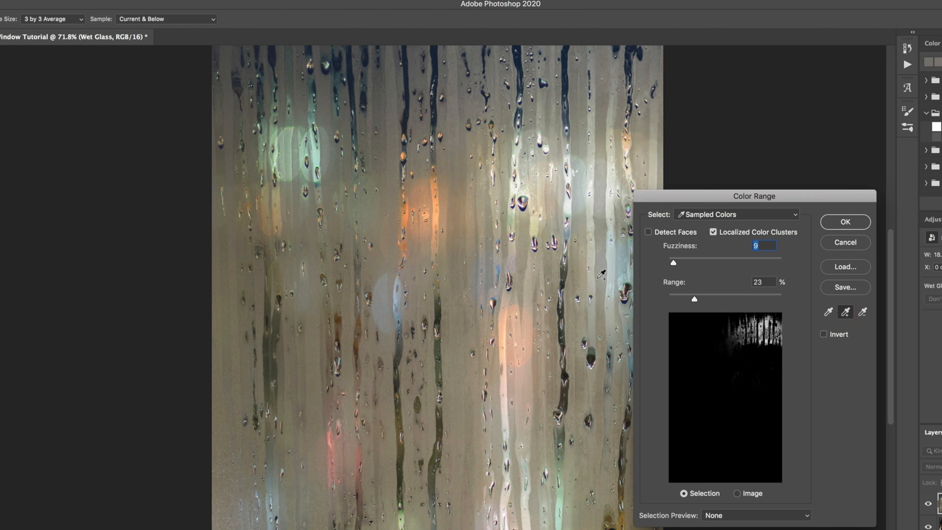
{"action": "left_click", "coordinate": [601, 315]}
{"action": "left_click", "coordinate": [599, 212]}
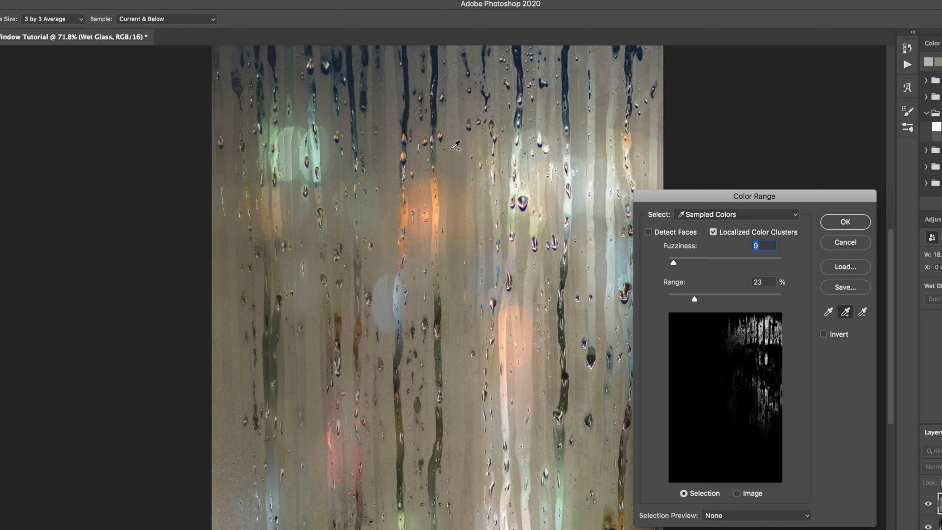
{"action": "left_click", "coordinate": [454, 103]}
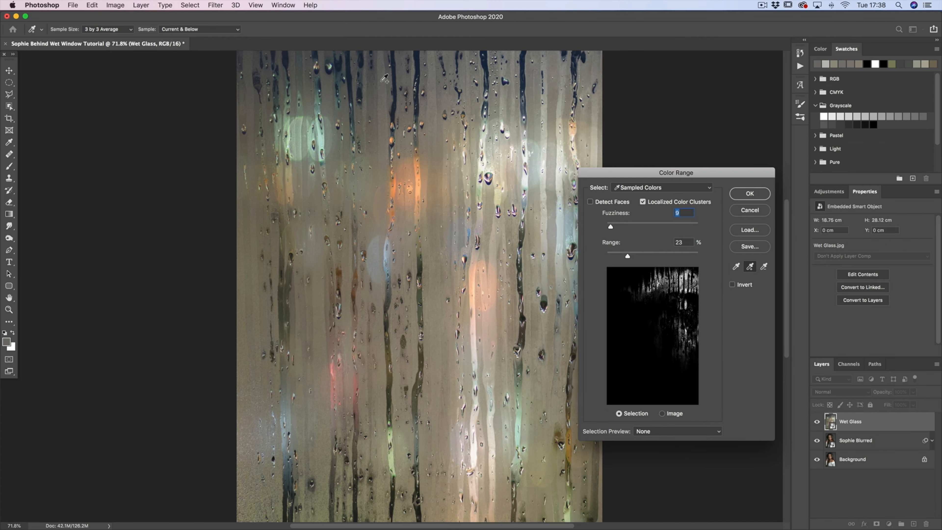
{"action": "left_click", "coordinate": [389, 85]}
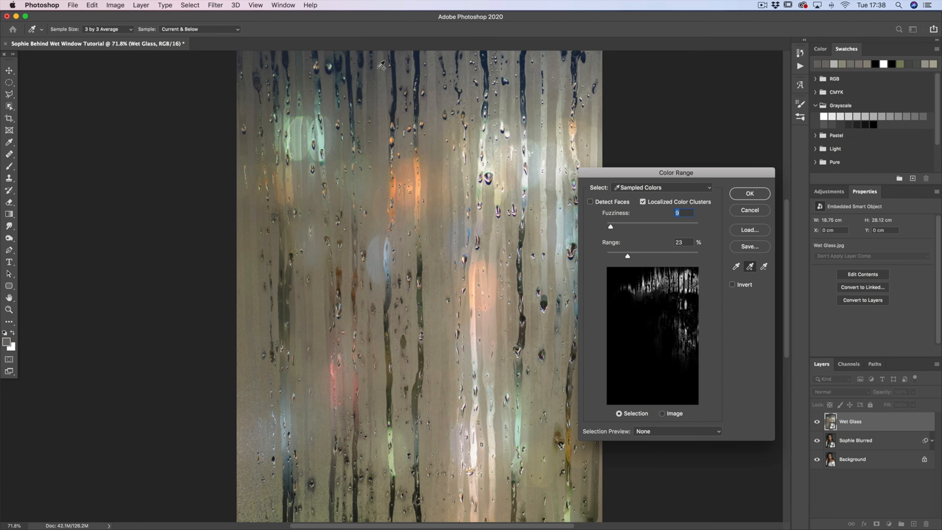
{"action": "left_click", "coordinate": [328, 87]}
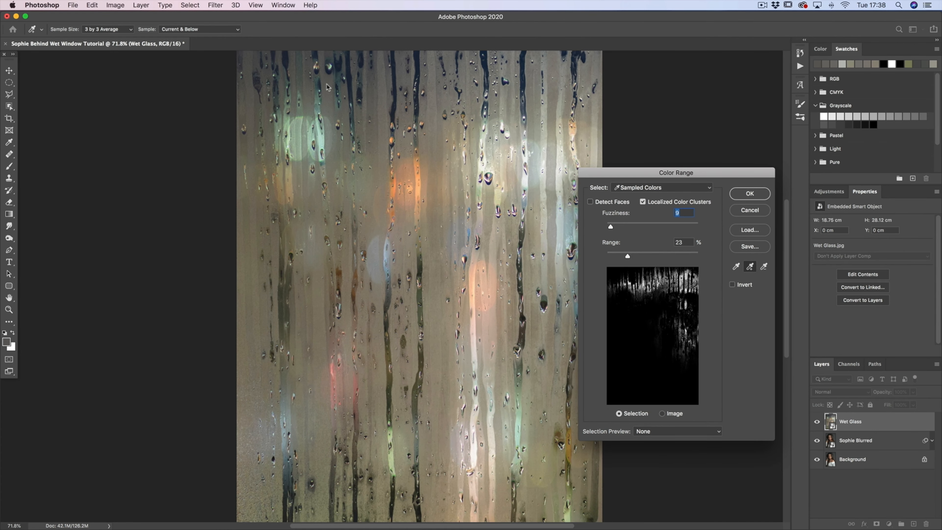
- Add condensation tones down the left side of the glass, from the top edge to the lower left, to the sample
{"action": "left_click", "coordinate": [293, 62]}
{"action": "left_click", "coordinate": [255, 195]}
{"action": "left_click", "coordinate": [308, 196]}
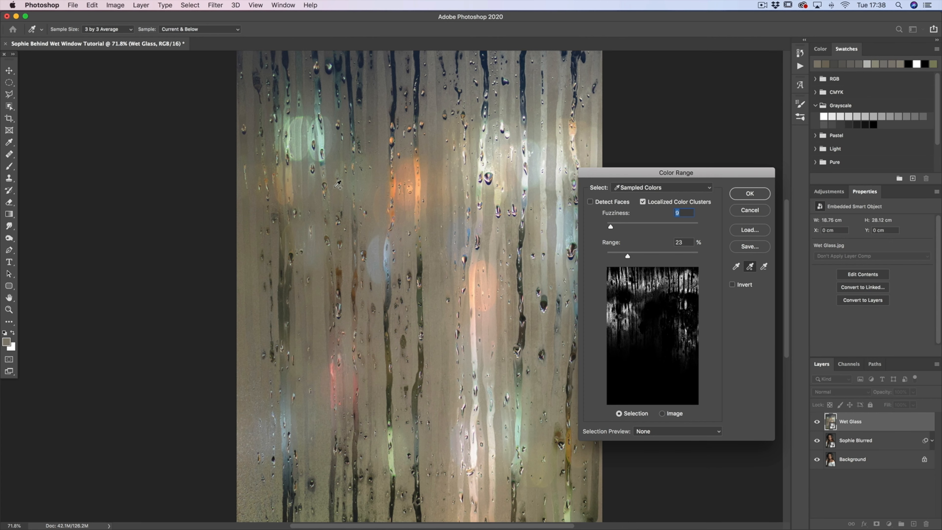
{"action": "left_click", "coordinate": [335, 188]}
{"action": "left_click", "coordinate": [371, 226]}
{"action": "left_click", "coordinate": [263, 315]}
{"action": "left_click", "coordinate": [304, 363]}
{"action": "left_click", "coordinate": [274, 425]}
{"action": "left_click", "coordinate": [280, 481]}
{"action": "left_click", "coordinate": [331, 492]}
{"action": "scroll", "coordinate": [332, 493], "scroll_direction": "down", "scroll_amount": 2}
{"action": "left_click", "coordinate": [328, 504]}
- Add condensation tones from the bottom centre and lower right of the glass to the Color Range sample
{"action": "scroll", "coordinate": [334, 499], "scroll_direction": "down", "scroll_amount": 5}
{"action": "left_click", "coordinate": [398, 439]}
{"action": "left_click", "coordinate": [461, 432]}
{"action": "left_click", "coordinate": [483, 430]}
{"action": "left_click", "coordinate": [437, 422]}
{"action": "scroll", "coordinate": [439, 419], "scroll_direction": "up", "scroll_amount": 4}
{"action": "left_click", "coordinate": [537, 476]}
{"action": "left_click", "coordinate": [542, 412]}
{"action": "left_click", "coordinate": [564, 333]}
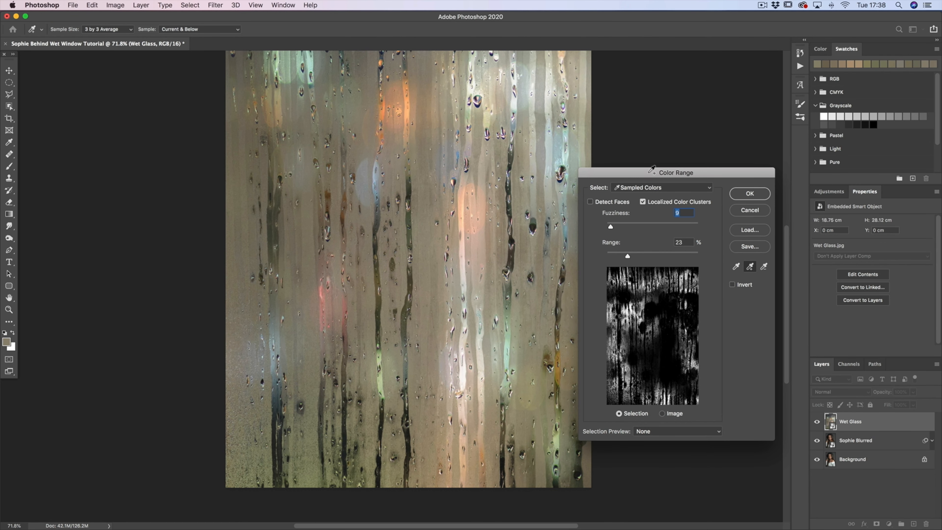
- Move the Color Range dialog off the image and sample the remaining condensation tones along the right edge, centre, top and bottom
{"action": "left_click_drag", "start_coordinate": [612, 172], "coordinate": [640, 171]}
{"action": "left_click", "coordinate": [574, 221]}
{"action": "left_click", "coordinate": [586, 221]}
{"action": "left_click", "coordinate": [587, 121]}
{"action": "left_click", "coordinate": [523, 161]}
{"action": "left_click", "coordinate": [476, 150]}
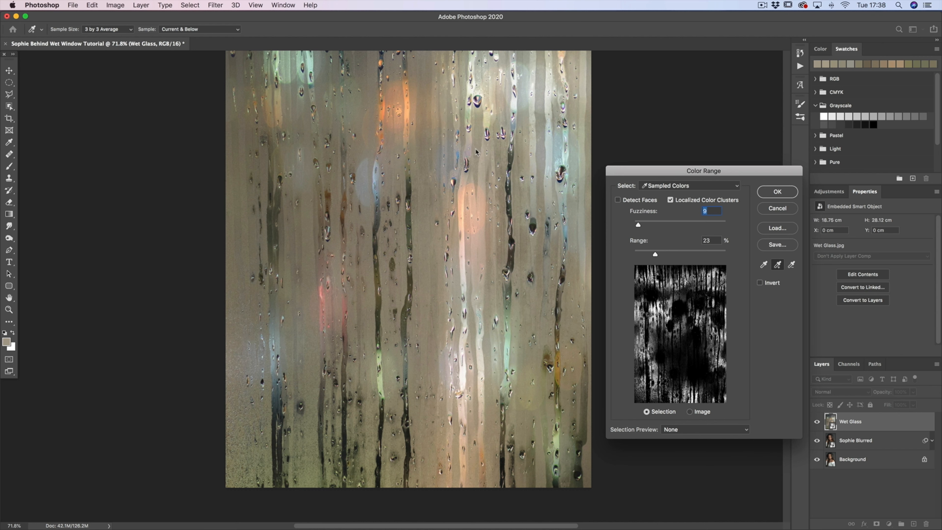
{"action": "left_click", "coordinate": [462, 292]}
{"action": "left_click", "coordinate": [436, 359]}
{"action": "left_click", "coordinate": [421, 252]}
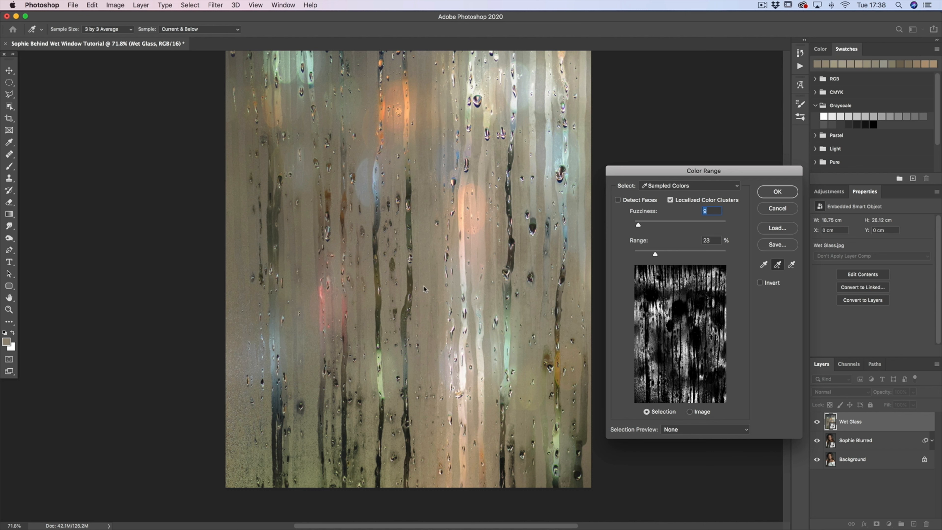
{"action": "left_click", "coordinate": [300, 135]}
{"action": "left_click", "coordinate": [575, 54]}
{"action": "left_click", "coordinate": [427, 52]}
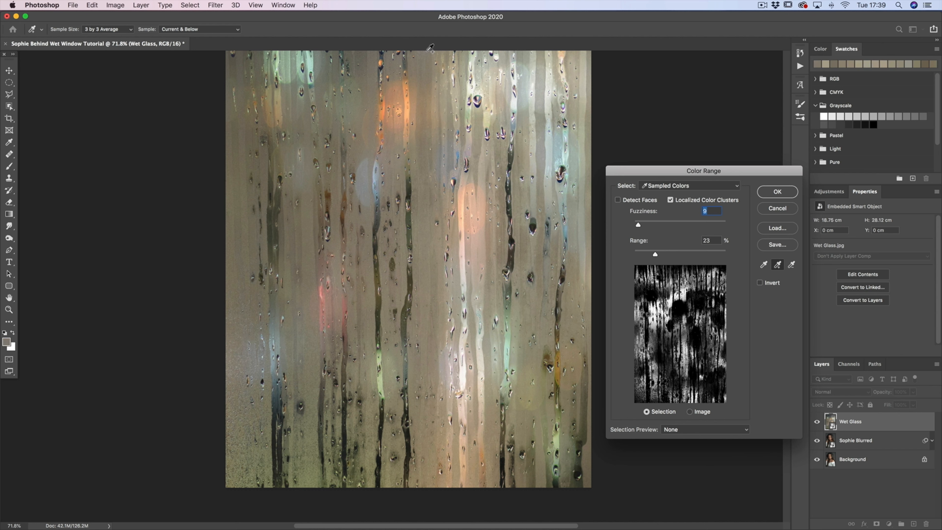
{"action": "left_click", "coordinate": [319, 479]}
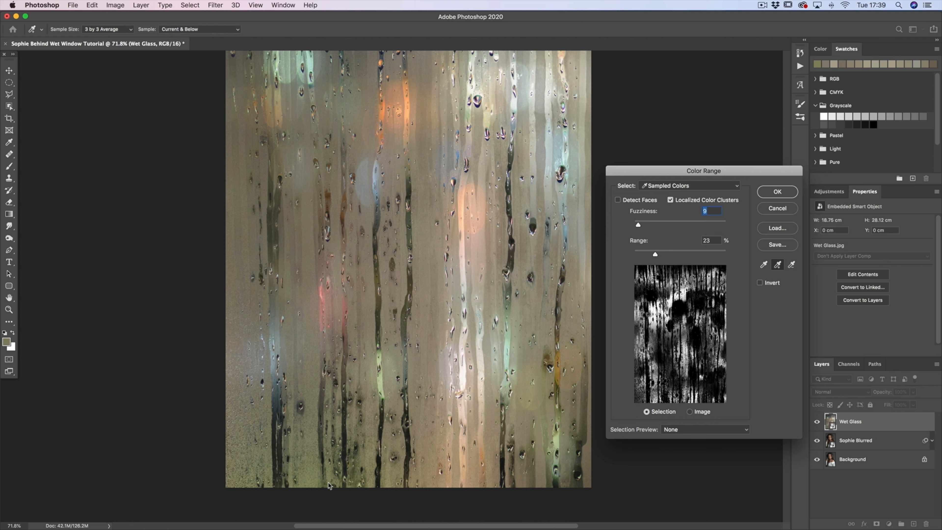
{"action": "left_click", "coordinate": [524, 412]}
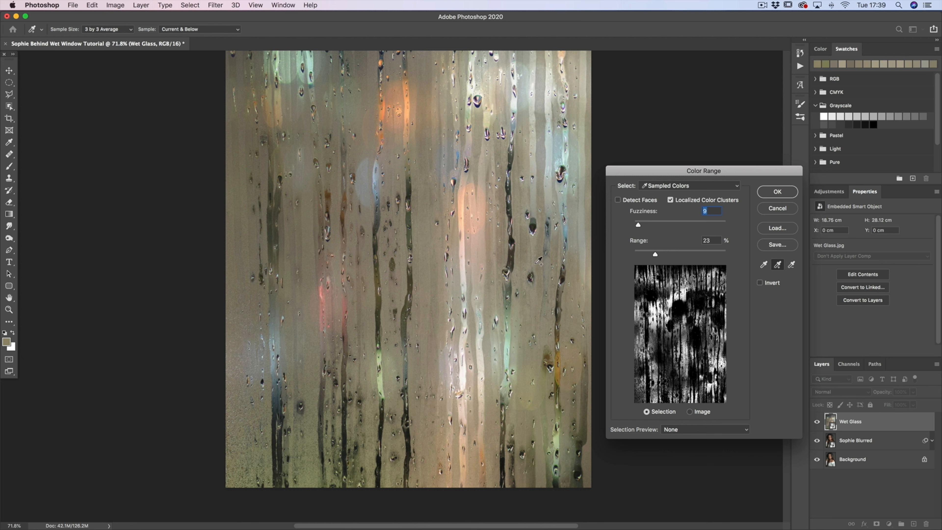
- Preview the selection in Grayscale, set Fuzziness to 20 and Range to 24%, and accept the Color Range selection
{"action": "left_click", "coordinate": [677, 431]}
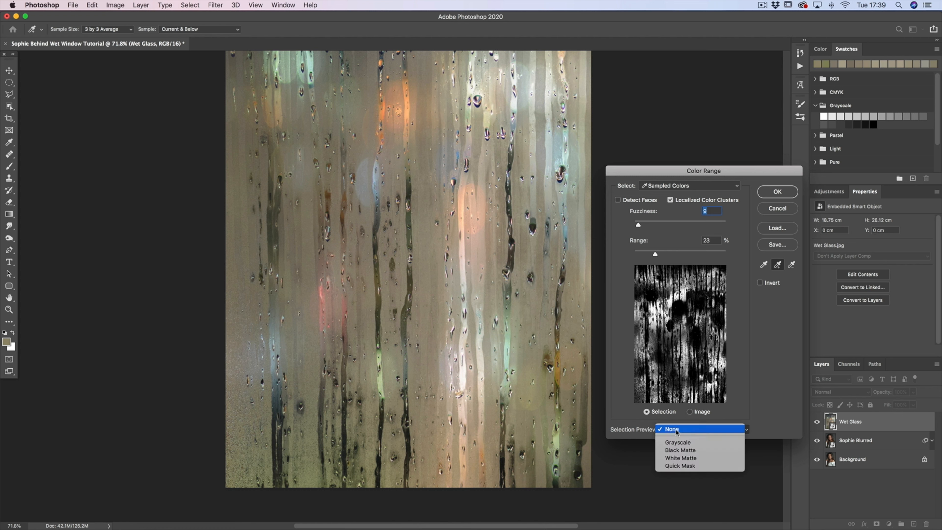
{"action": "left_click", "coordinate": [679, 443]}
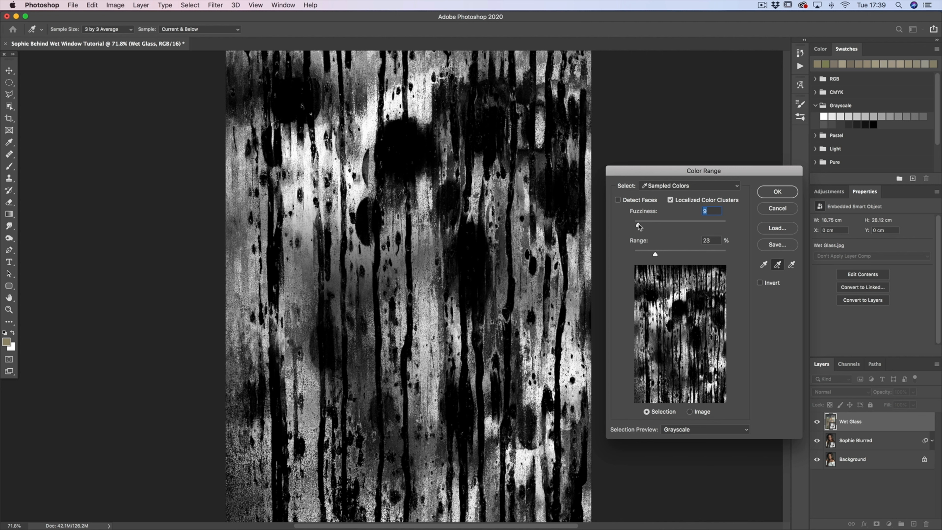
{"action": "left_click_drag", "start_coordinate": [639, 225], "coordinate": [642, 226]}
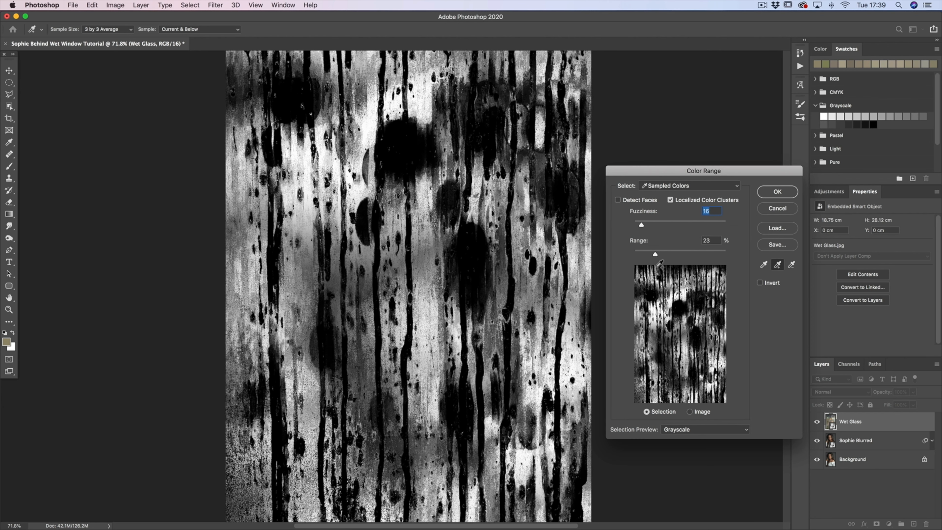
{"action": "left_click_drag", "start_coordinate": [652, 256], "coordinate": [656, 256]}
{"action": "left_click_drag", "start_coordinate": [643, 225], "coordinate": [644, 225]}
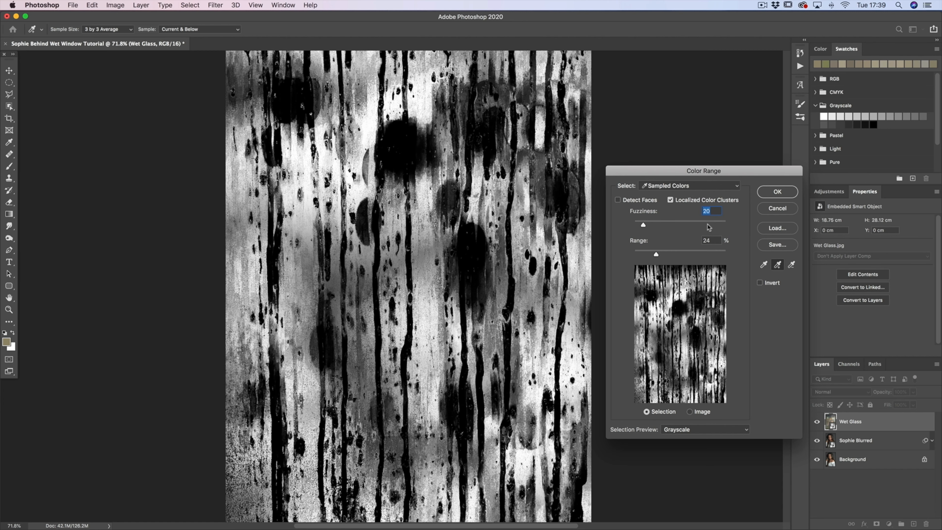
{"action": "left_click_drag", "start_coordinate": [644, 227], "coordinate": [644, 226]}
{"action": "left_click", "coordinate": [767, 196]}
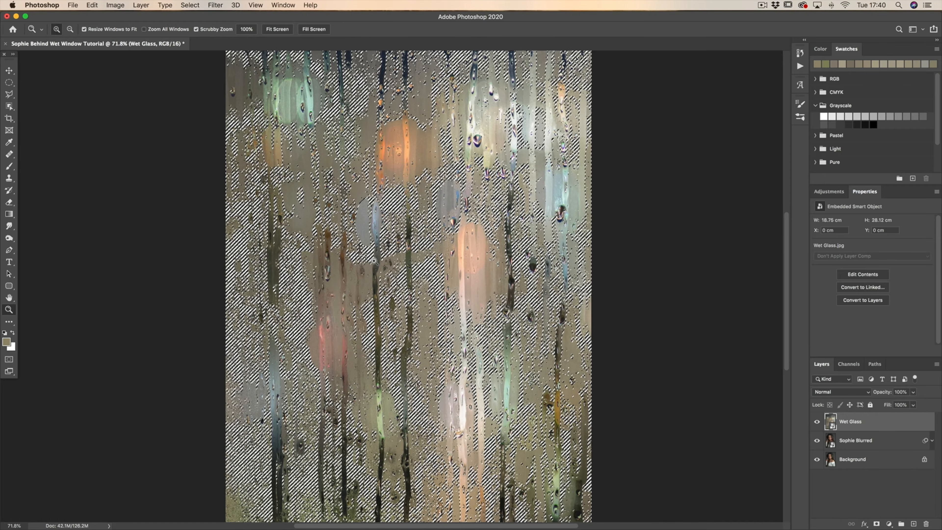
- Hide Wet Glass, reset the colours to black and white, fill the selection with black on a new layer above Background, and deselect
{"action": "left_click", "coordinate": [818, 421]}
{"action": "key", "text": "d"}
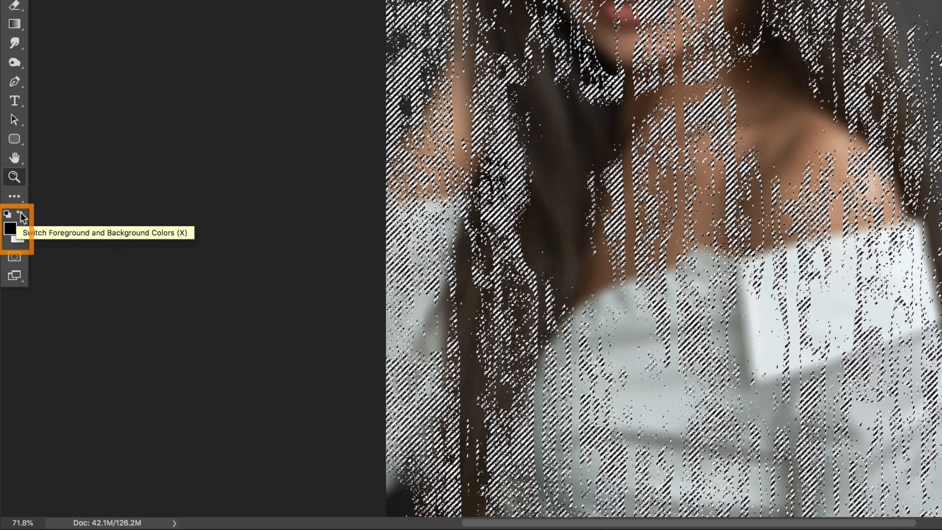
{"action": "left_click", "coordinate": [20, 213]}
{"action": "left_click", "coordinate": [21, 213]}
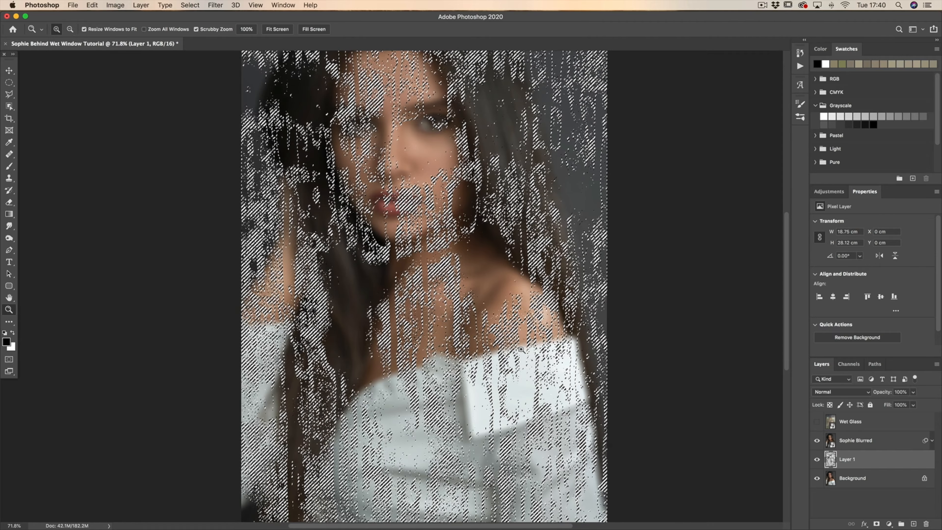
{"action": "key", "text": "super+d"}
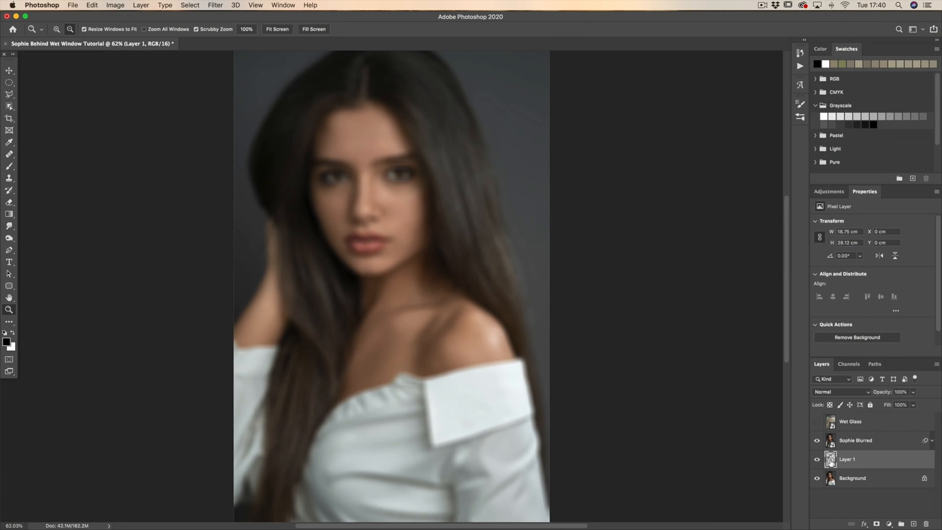
- Isolate Layer 1 on the canvas to examine its black fill, and restore the visibility of the other layers
{"action": "key", "text": "alt"}
{"action": "left_click", "coordinate": [817, 461], "text": "alt"}
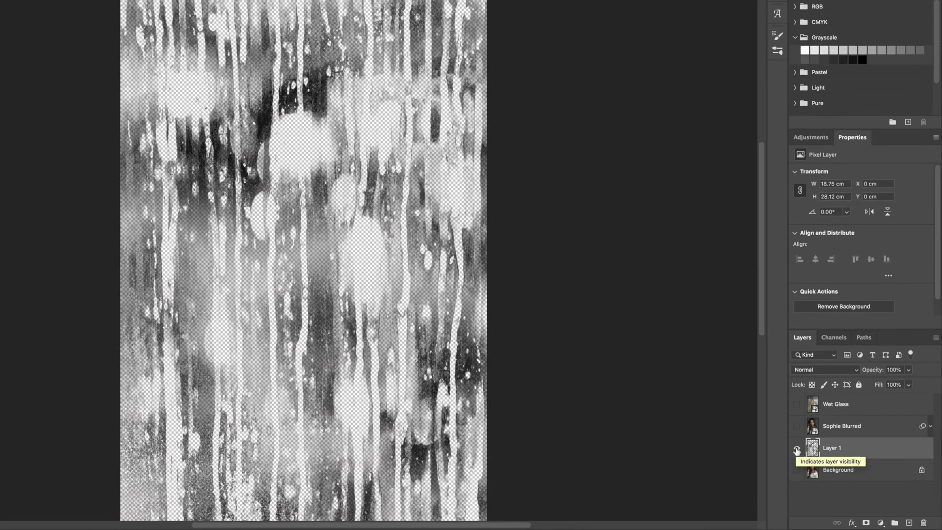
{"action": "left_click", "coordinate": [817, 462], "text": "alt"}
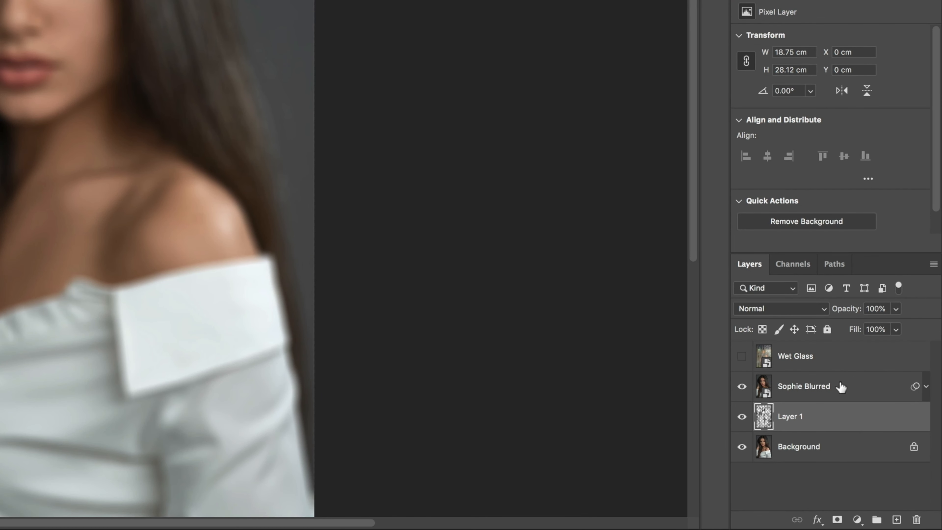
- Clip the Sophie Blurred layer to Layer 1 with a clipping mask and inspect the face and hair at 100%
{"action": "left_click", "coordinate": [840, 386]}
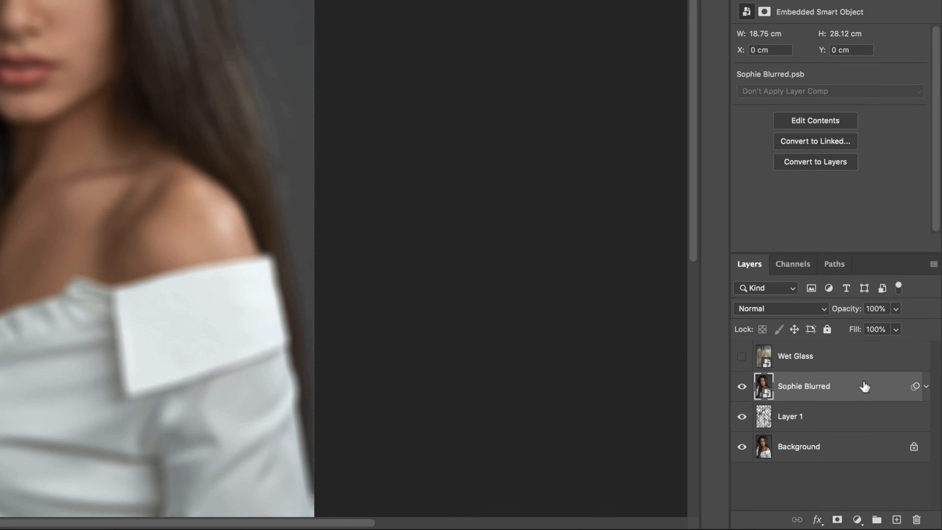
{"action": "right_click", "coordinate": [864, 387]}
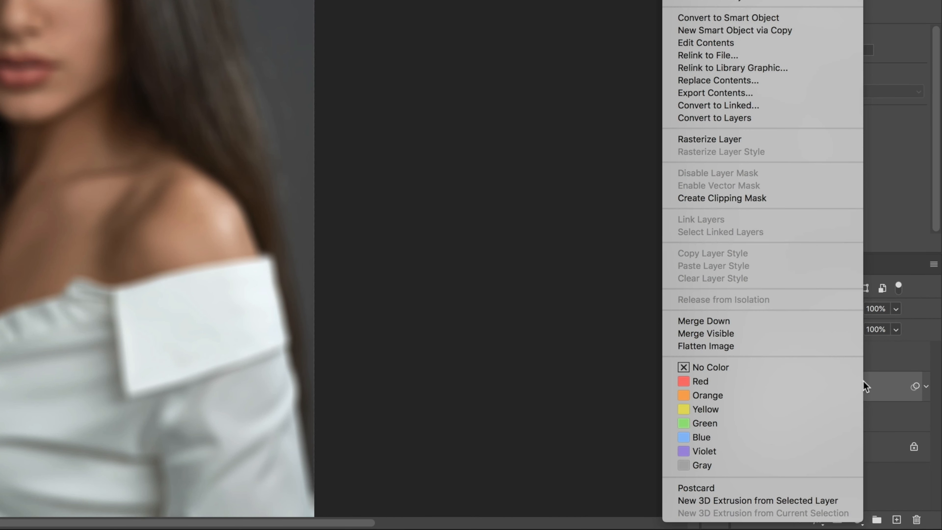
{"action": "left_click", "coordinate": [757, 199]}
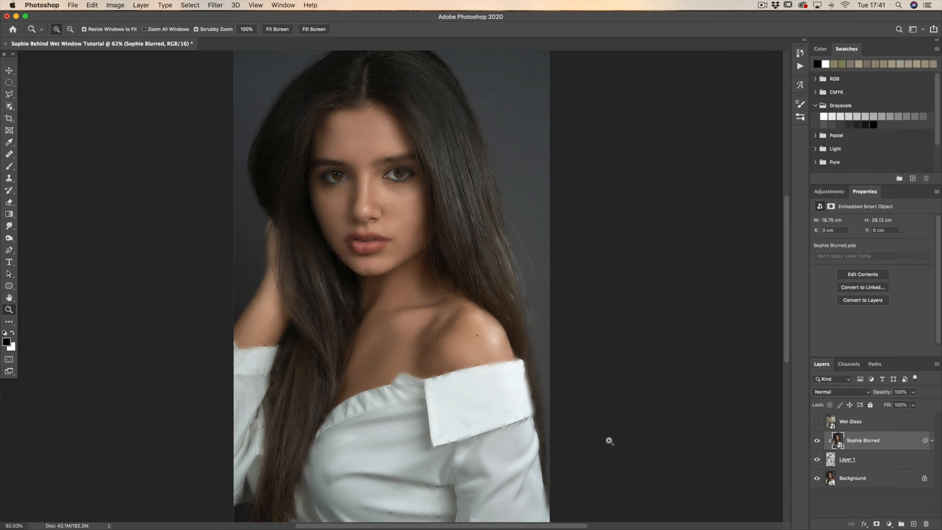
{"action": "left_click_drag", "start_coordinate": [362, 203], "coordinate": [468, 282]}
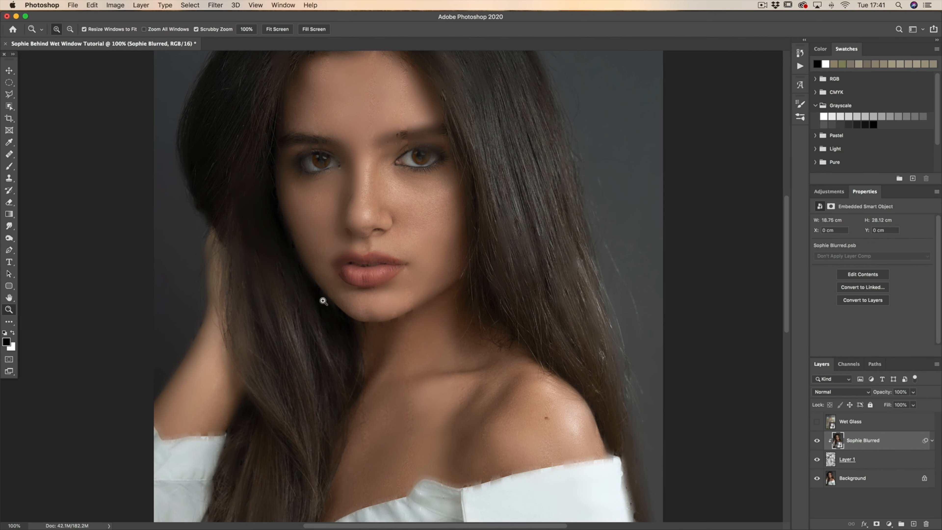
{"action": "scroll", "coordinate": [464, 217], "scroll_direction": "up", "scroll_amount": 3}
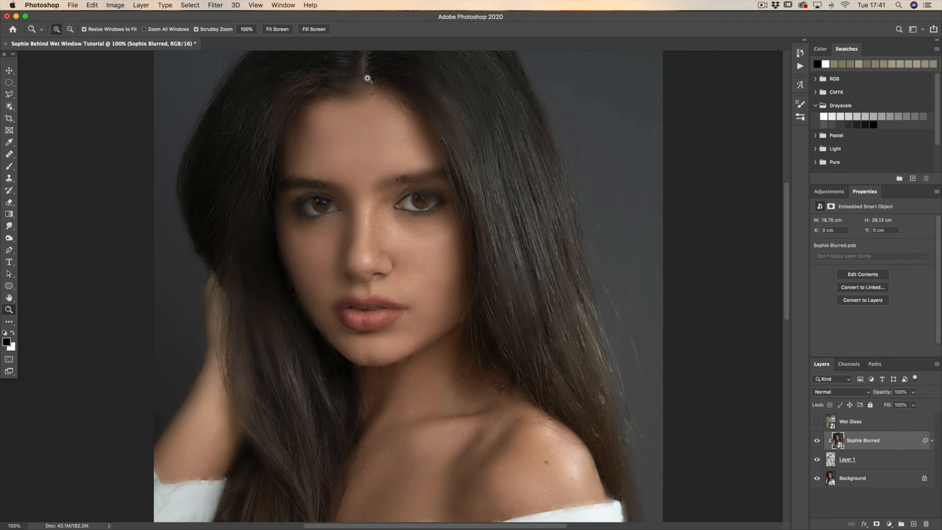
{"action": "scroll", "coordinate": [397, 232], "scroll_direction": "down", "scroll_amount": 4}
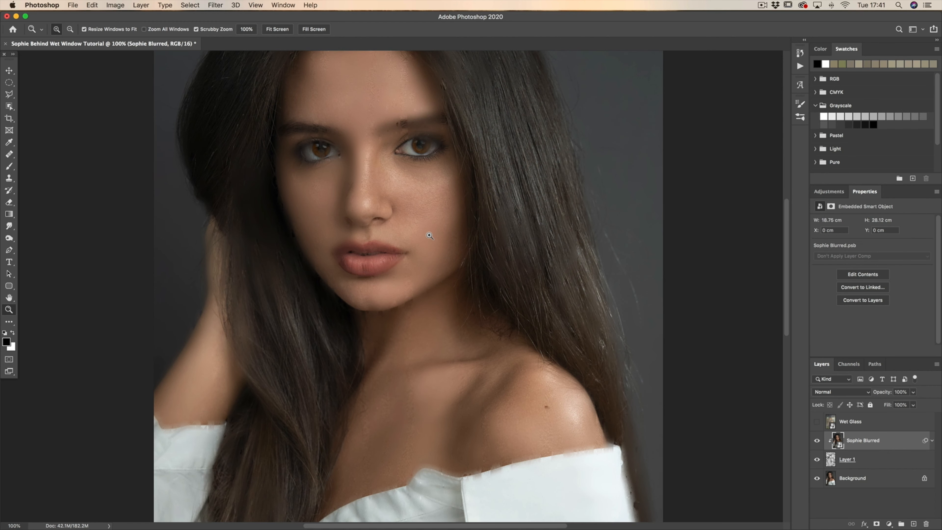
{"action": "scroll", "coordinate": [430, 236], "scroll_direction": "up", "scroll_amount": 3}
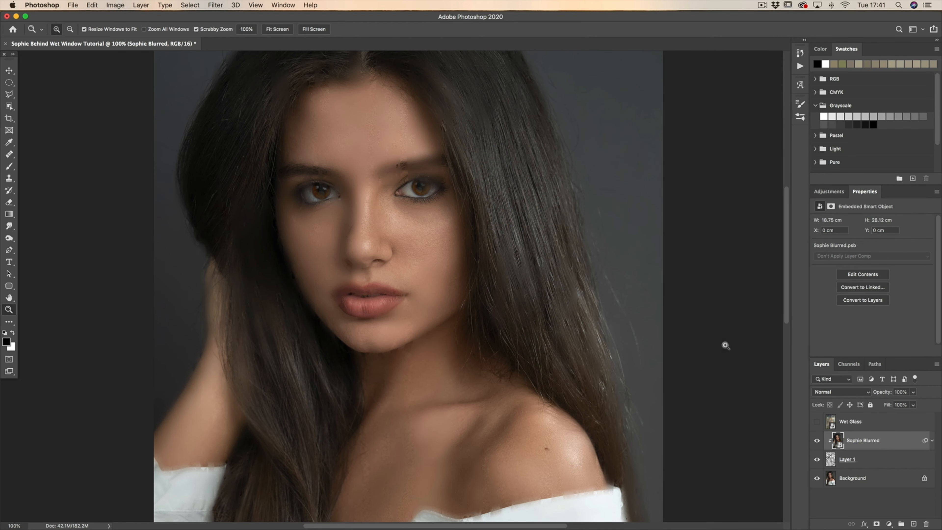
- Show the Wet Glass layer and set its blending mode to Hard Light
{"action": "left_click", "coordinate": [818, 422]}
{"action": "left_click", "coordinate": [868, 427]}
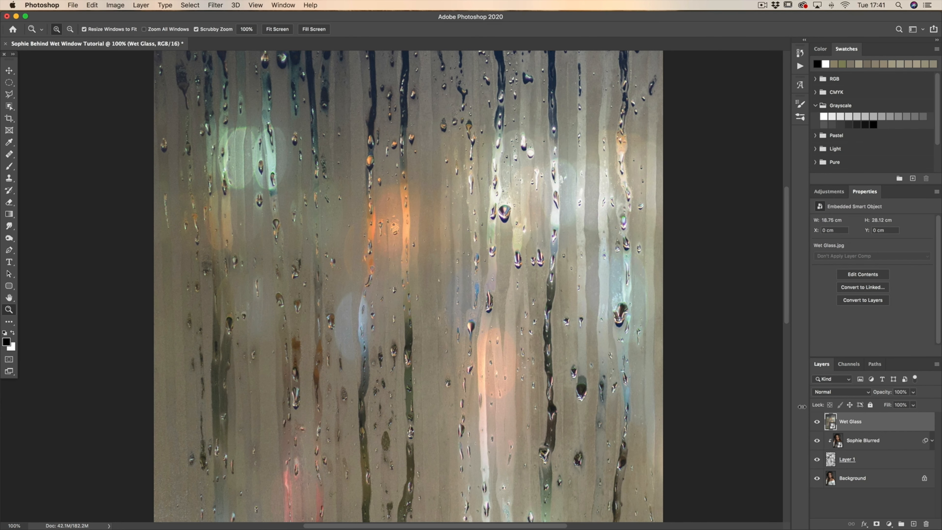
{"action": "left_click_drag", "start_coordinate": [512, 307], "coordinate": [378, 252]}
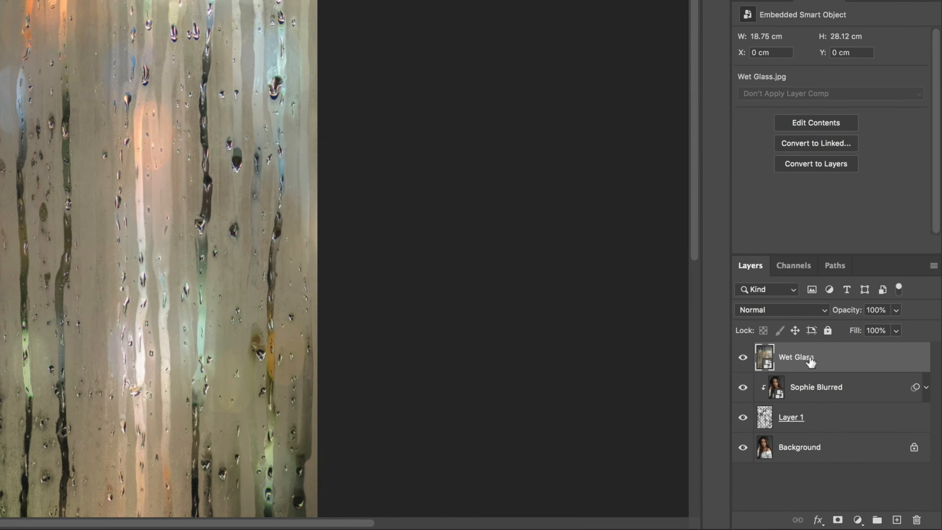
{"action": "left_click", "coordinate": [779, 309]}
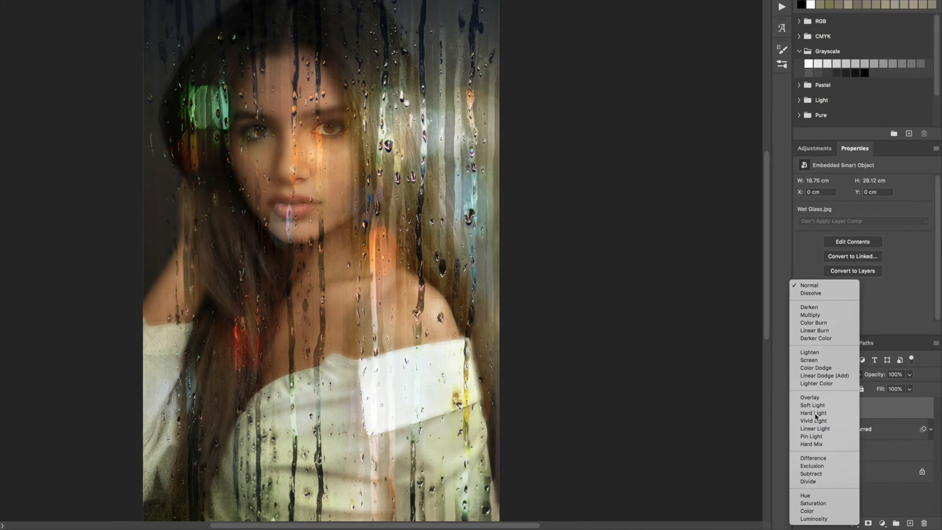
{"action": "left_click", "coordinate": [762, 365]}
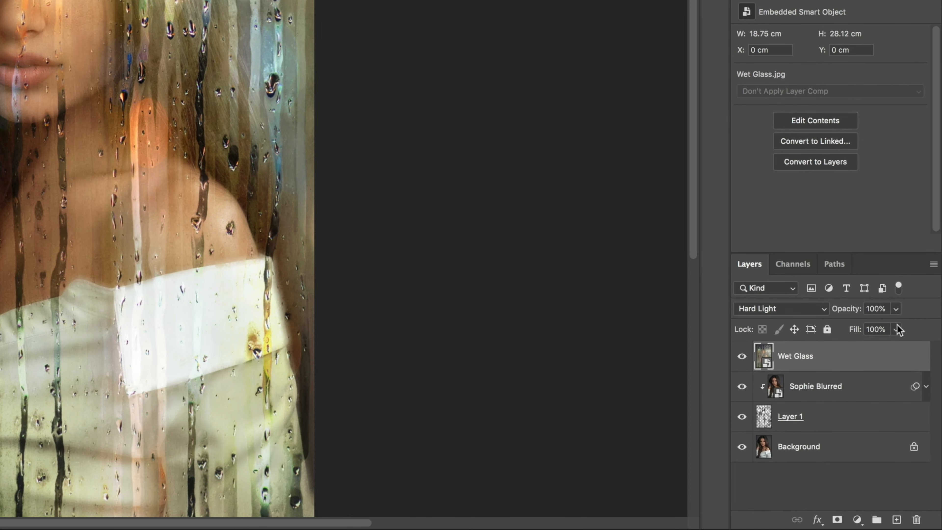
- Lower the opacity of the Wet Glass layer to 64%
{"action": "left_click", "coordinate": [913, 392]}
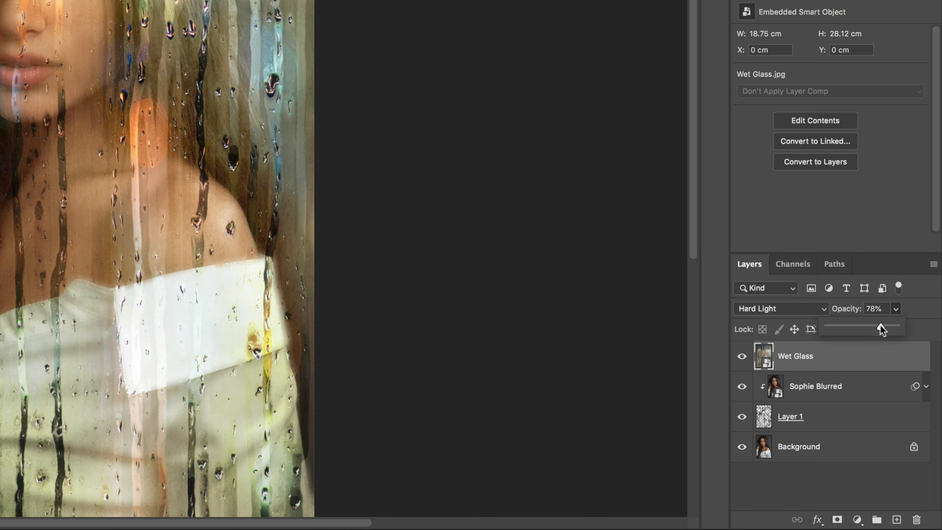
{"action": "left_click_drag", "start_coordinate": [881, 325], "coordinate": [872, 325]}
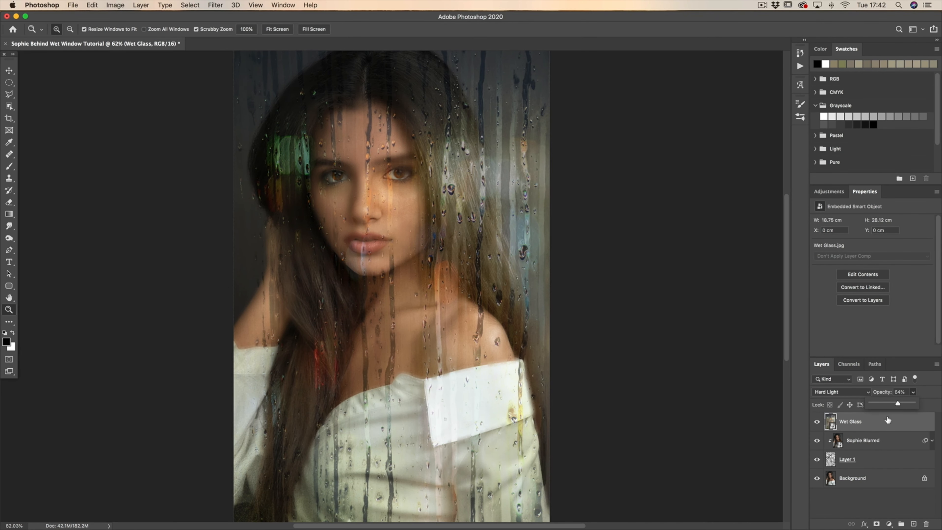
{"action": "left_click", "coordinate": [882, 426]}
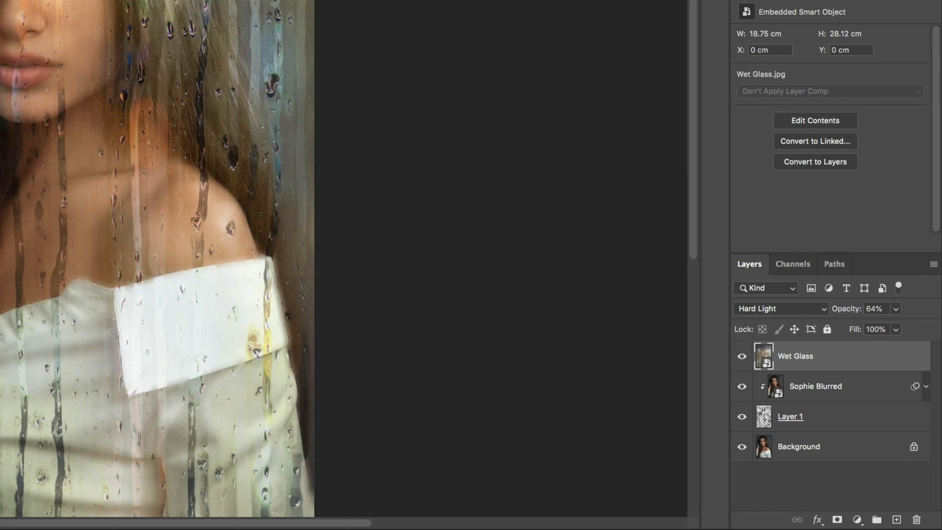
- Add a Hue/Saturation adjustment layer clipped to Wet Glass and set its Saturation to -59
{"action": "left_click", "coordinate": [829, 192]}
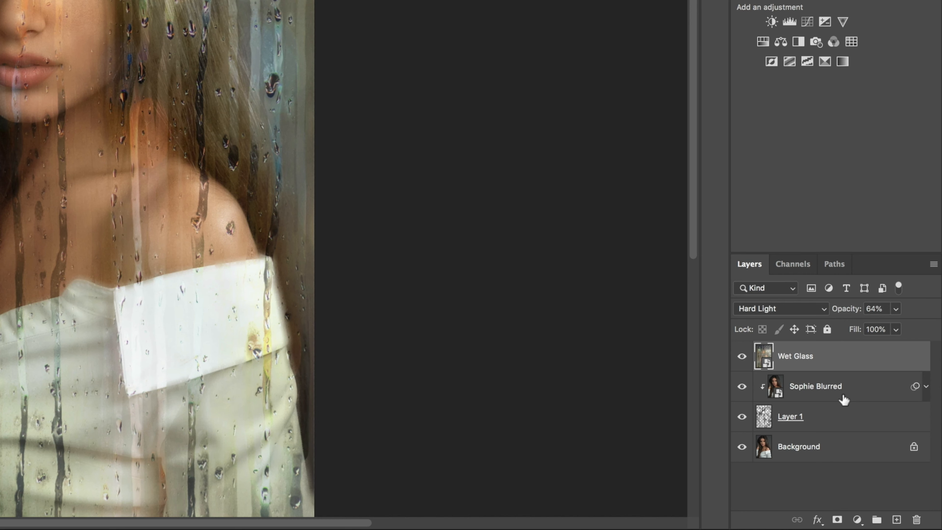
{"action": "left_click", "coordinate": [857, 520]}
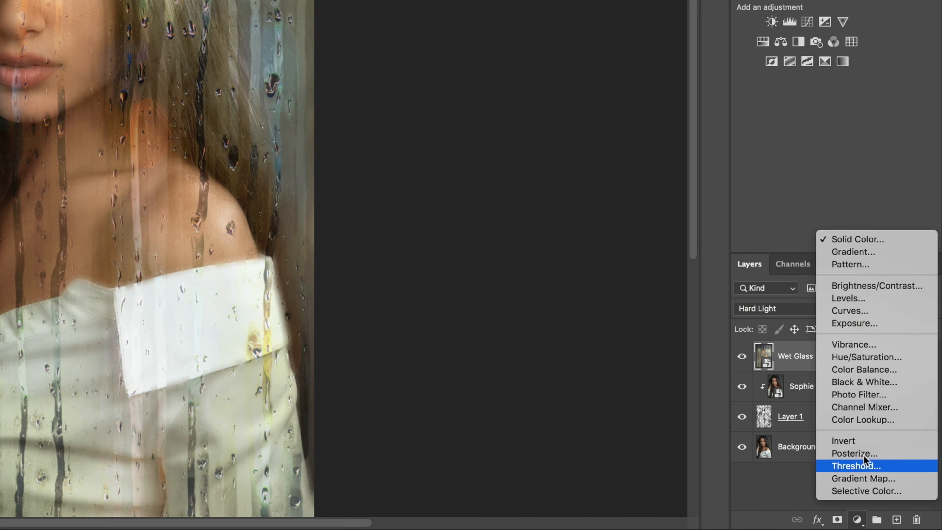
{"action": "left_click", "coordinate": [856, 359]}
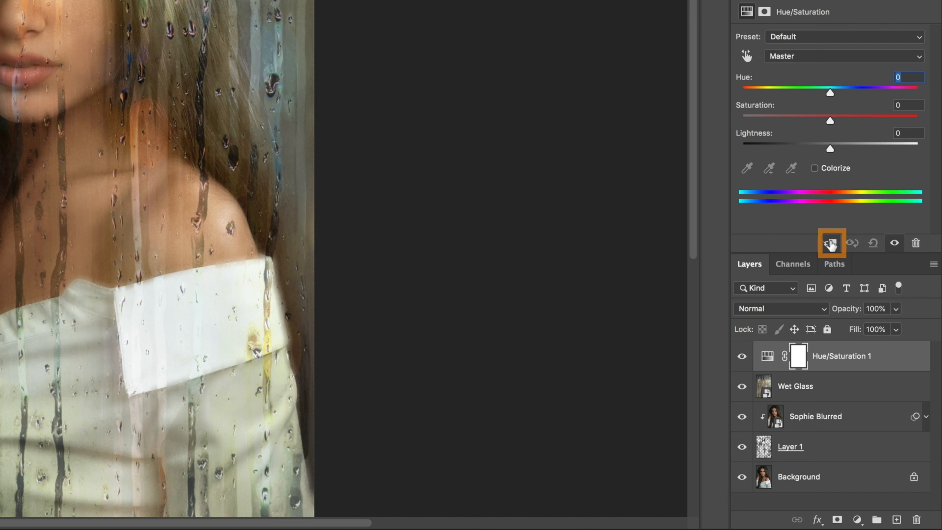
{"action": "left_click", "coordinate": [831, 244]}
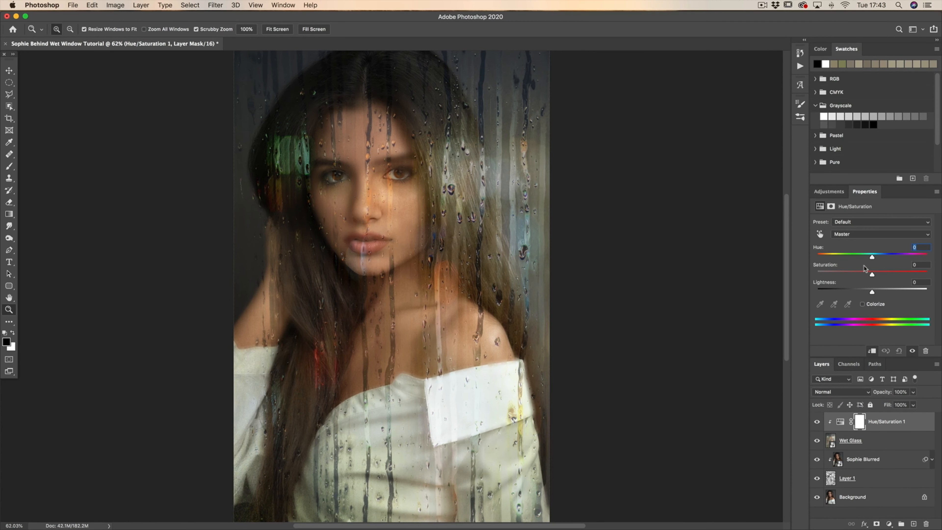
{"action": "left_click_drag", "start_coordinate": [872, 275], "coordinate": [818, 275]}
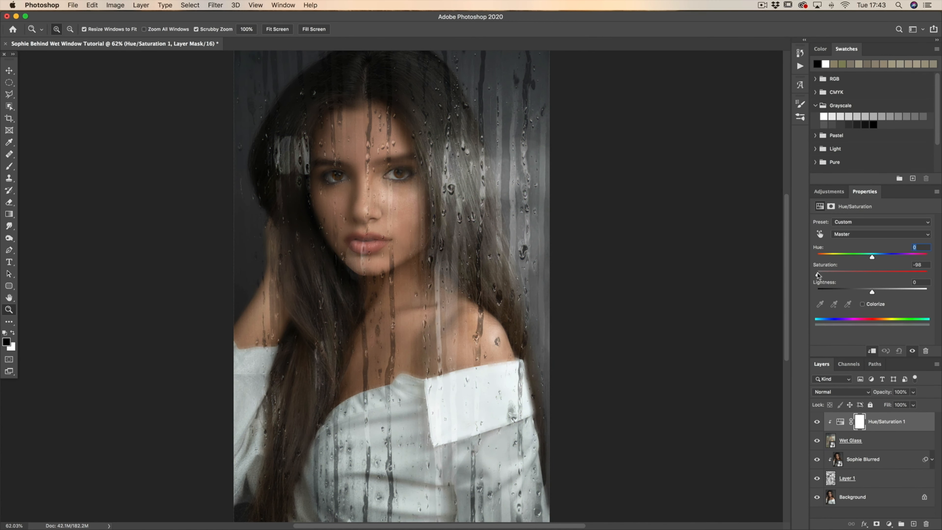
{"action": "left_click_drag", "start_coordinate": [819, 275], "coordinate": [840, 276]}
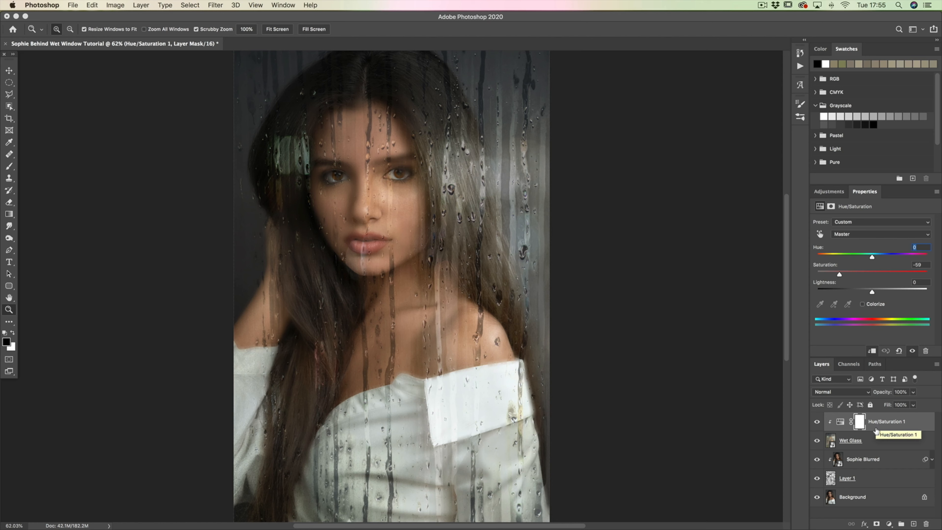
- Add a black (000000) Solid Color fill layer directly above the Background layer
{"action": "left_click", "coordinate": [865, 497]}
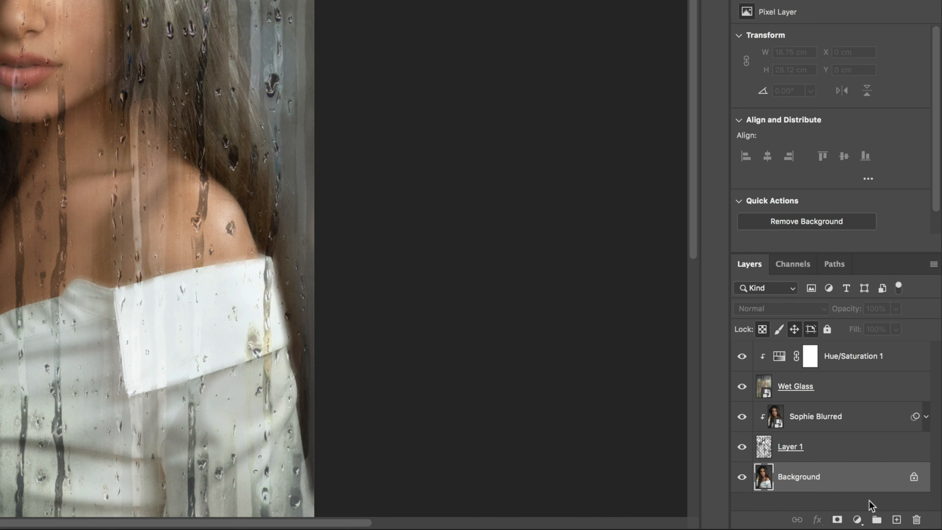
{"action": "left_click", "coordinate": [837, 520]}
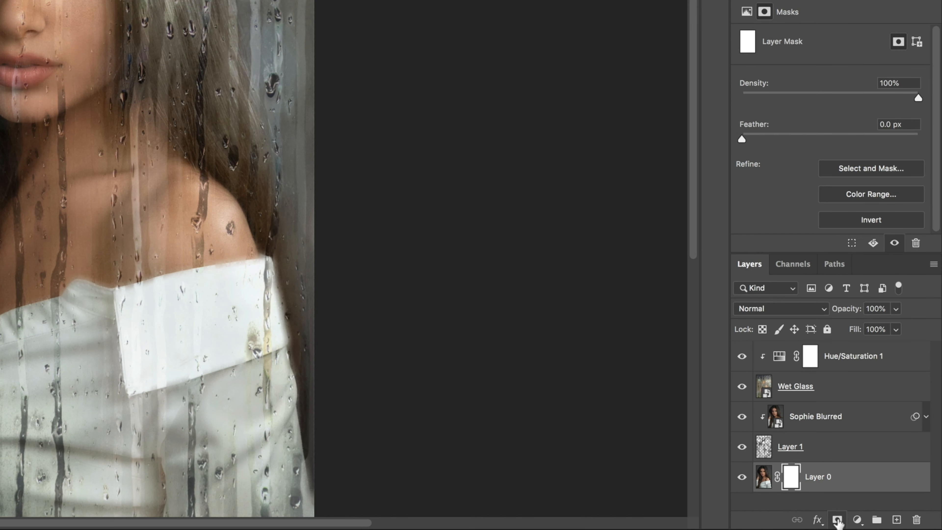
{"action": "key", "text": "ctrl+z"}
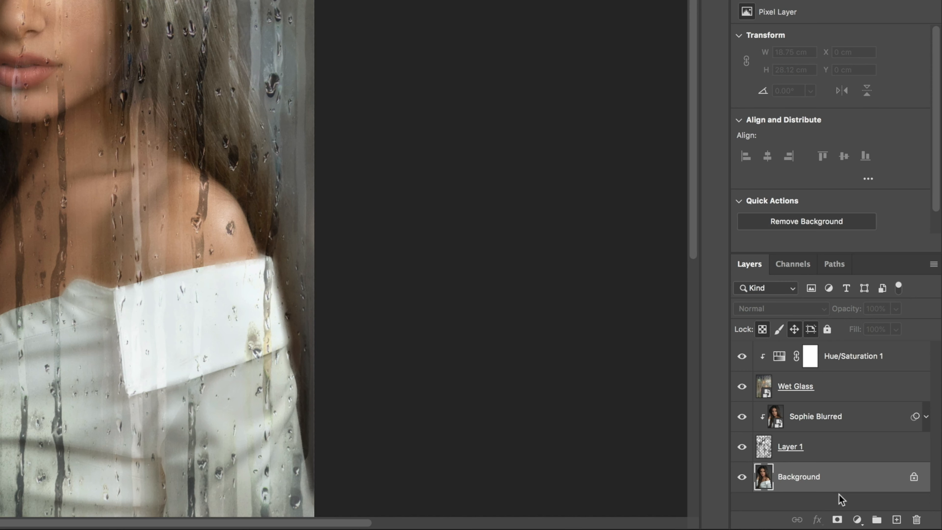
{"action": "left_click", "coordinate": [857, 520]}
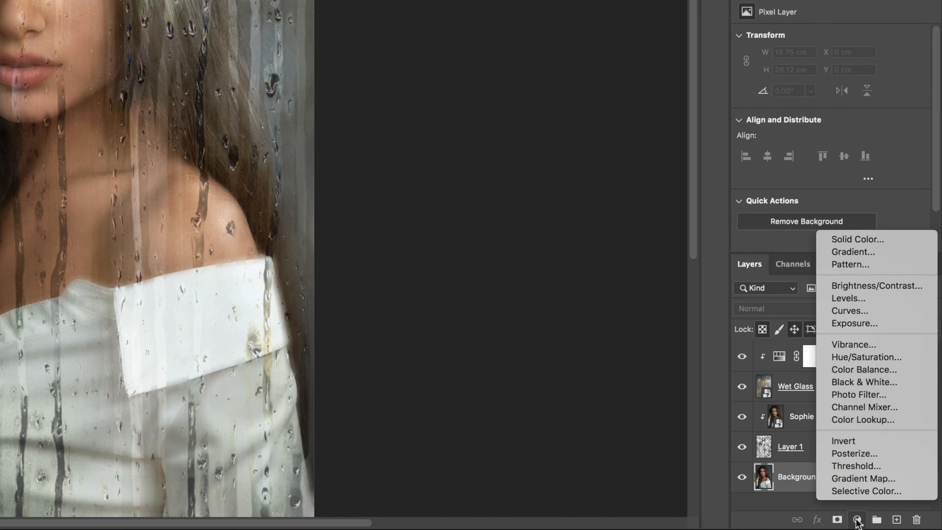
{"action": "left_click", "coordinate": [853, 239]}
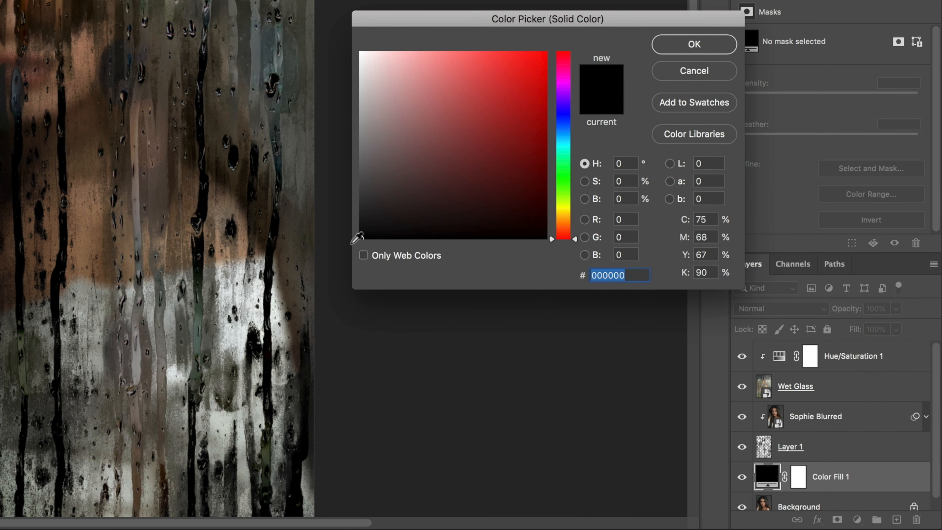
{"action": "left_click", "coordinate": [678, 43]}
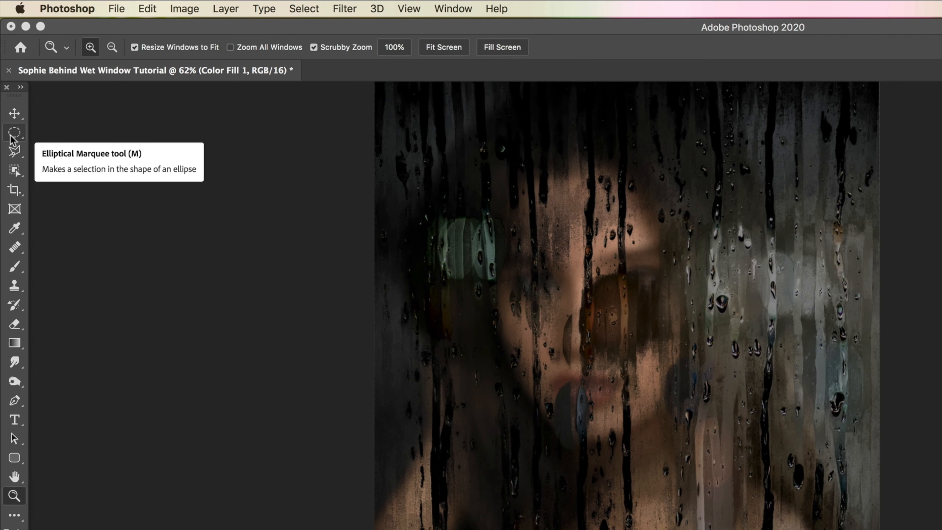
- Draw a large elliptical selection around the woman, spanning most of the image, and feather it by 200 pixels
{"action": "left_click", "coordinate": [12, 138]}
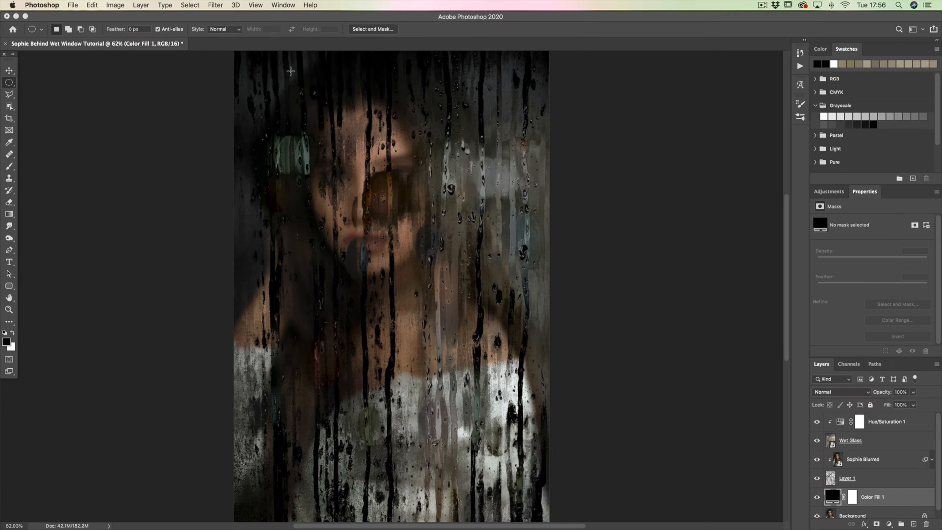
{"action": "left_click_drag", "start_coordinate": [465, 113], "coordinate": [689, 487]}
{"action": "left_click_drag", "start_coordinate": [430, 303], "coordinate": [530, 504]}
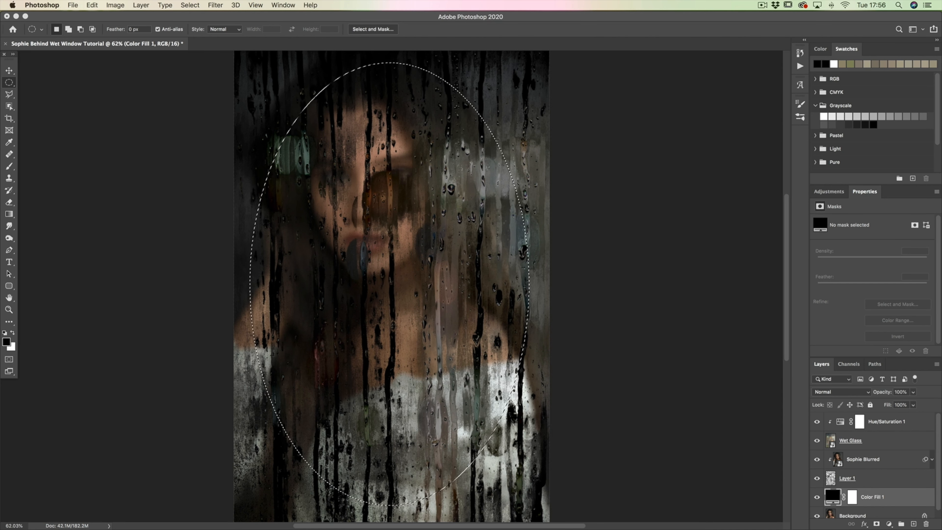
{"action": "right_click", "coordinate": [379, 252]}
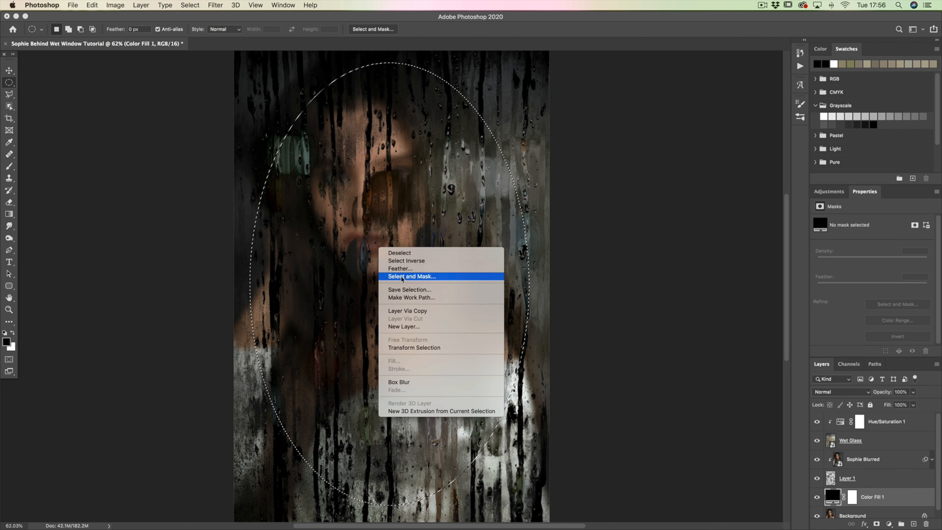
{"action": "left_click", "coordinate": [401, 268]}
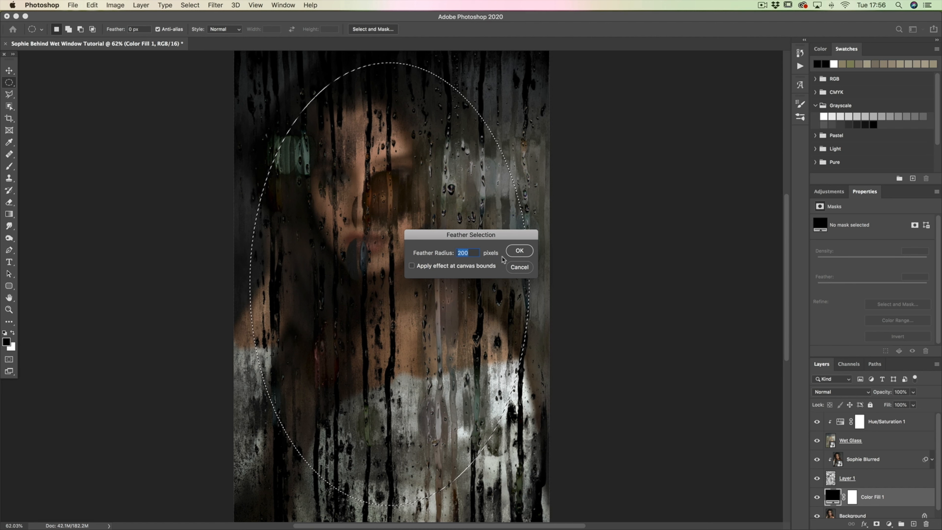
{"action": "left_click", "coordinate": [521, 252]}
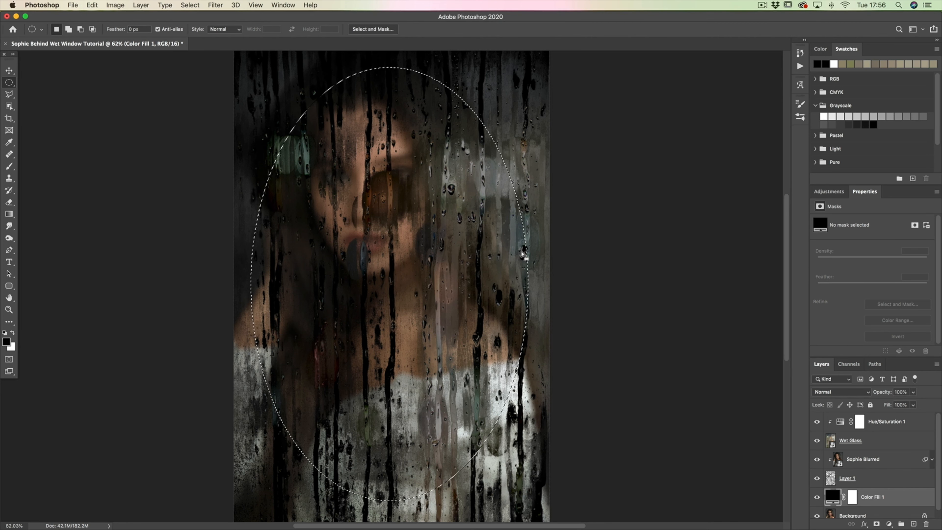
- Fill the selected ellipse with black on the colour fill layer's mask, deselect, and check the vignette layer on its own
{"action": "left_click", "coordinate": [854, 499]}
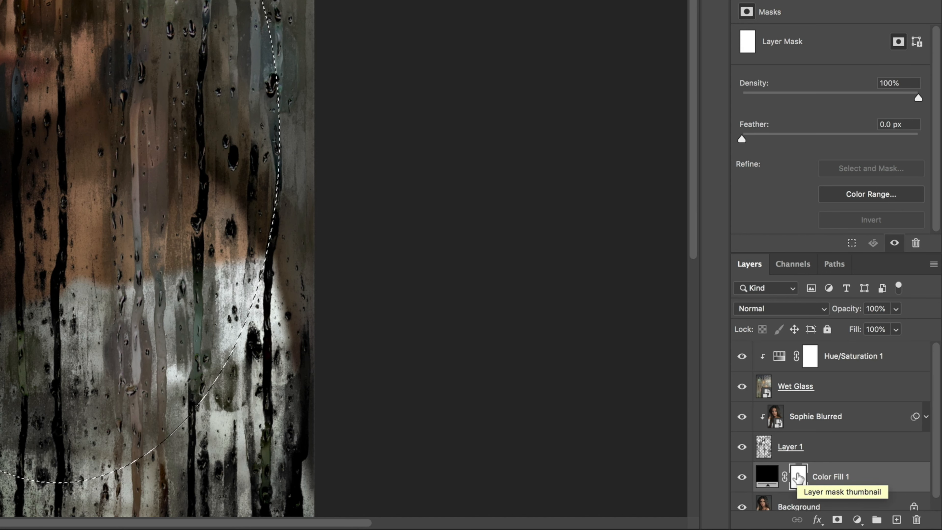
{"action": "key", "text": "alt+BackSpace"}
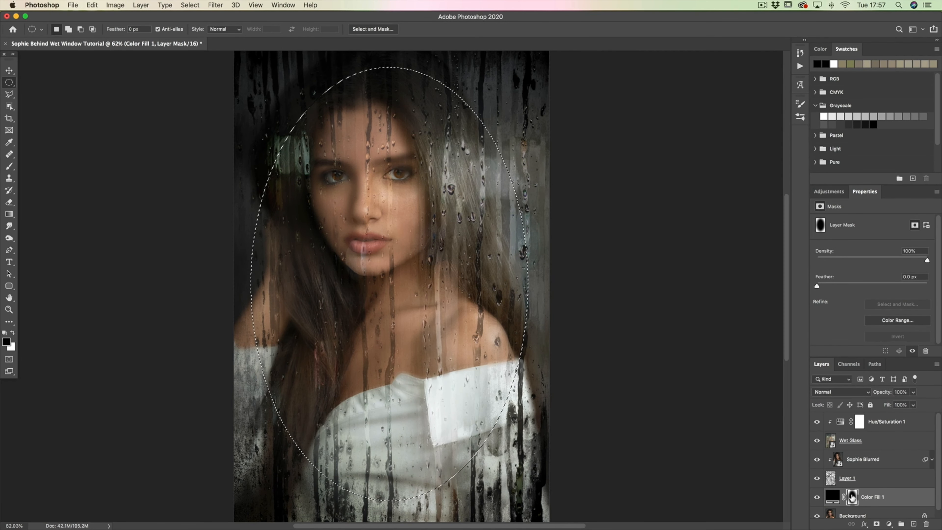
{"action": "key", "text": "super+d"}
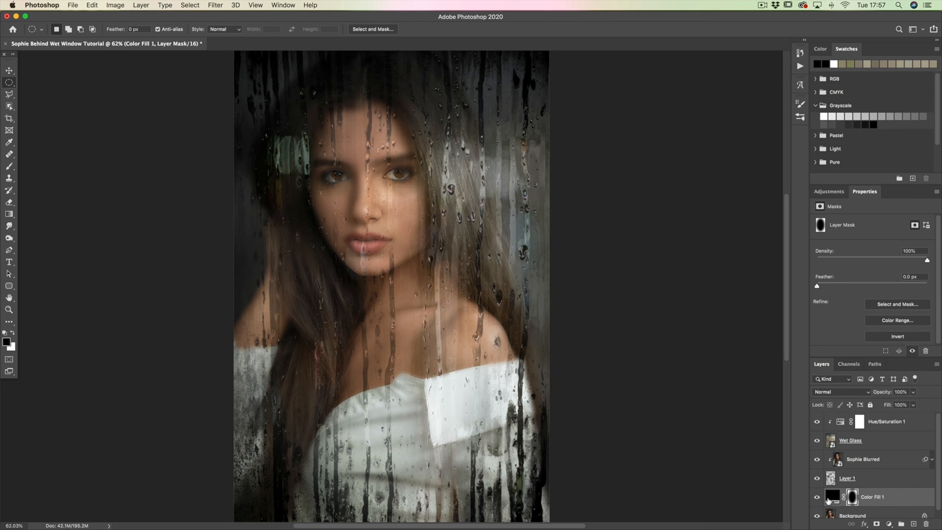
{"action": "left_click", "coordinate": [816, 499], "text": "alt"}
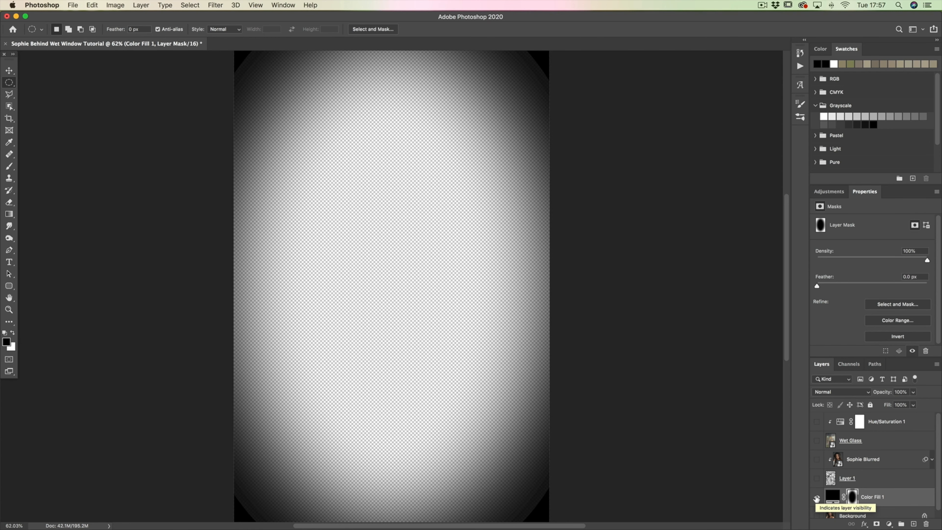
{"action": "left_click", "coordinate": [817, 498], "text": "alt"}
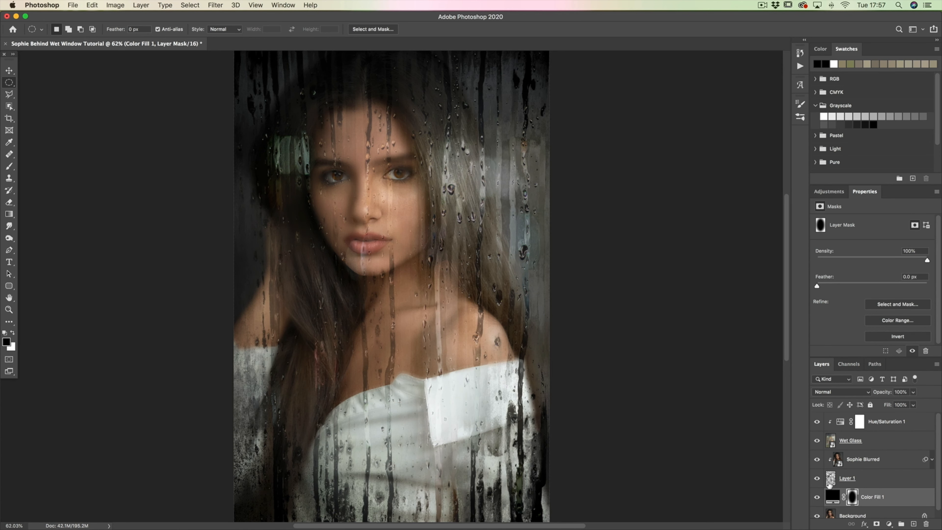
- Lower the black fill layer's opacity to 74% and compare the image with and without the vignette
{"action": "left_click", "coordinate": [914, 393]}
{"action": "left_click_drag", "start_coordinate": [907, 404], "coordinate": [903, 405]}
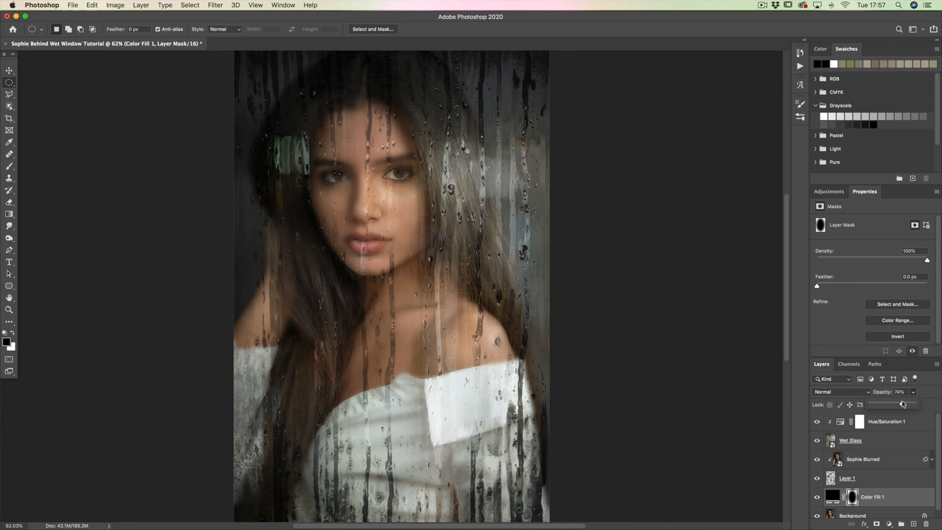
{"action": "left_click", "coordinate": [817, 498]}
{"action": "left_click", "coordinate": [817, 497]}
- Paint black over the white top on the fill layer's mask, using a size 500 brush at 37% flow, to remove the vignette there
{"action": "scroll", "coordinate": [521, 386], "scroll_direction": "down", "scroll_amount": 5}
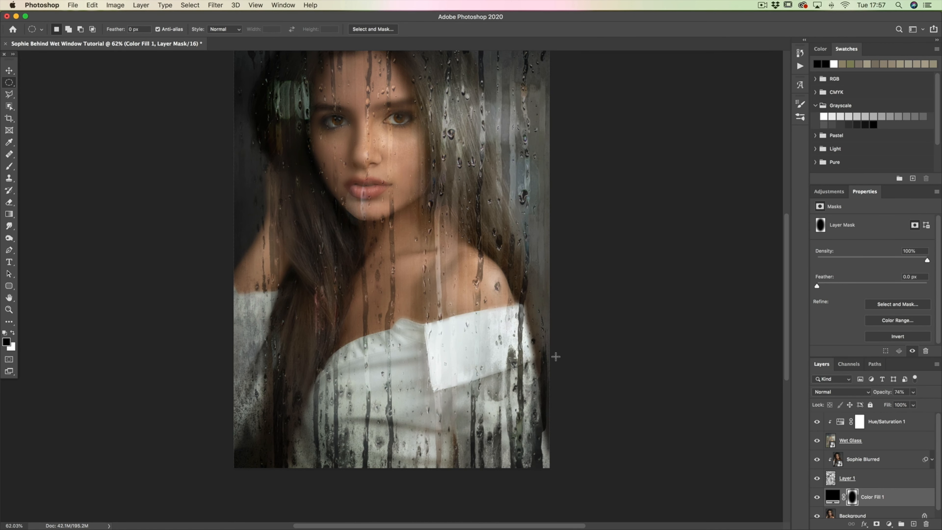
{"action": "left_click", "coordinate": [13, 335]}
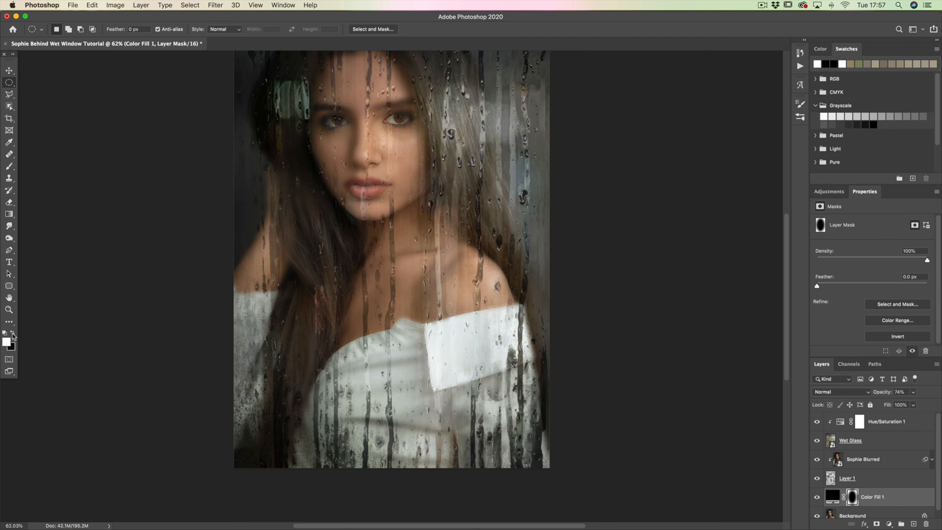
{"action": "left_click", "coordinate": [12, 334]}
{"action": "left_click", "coordinate": [11, 167]}
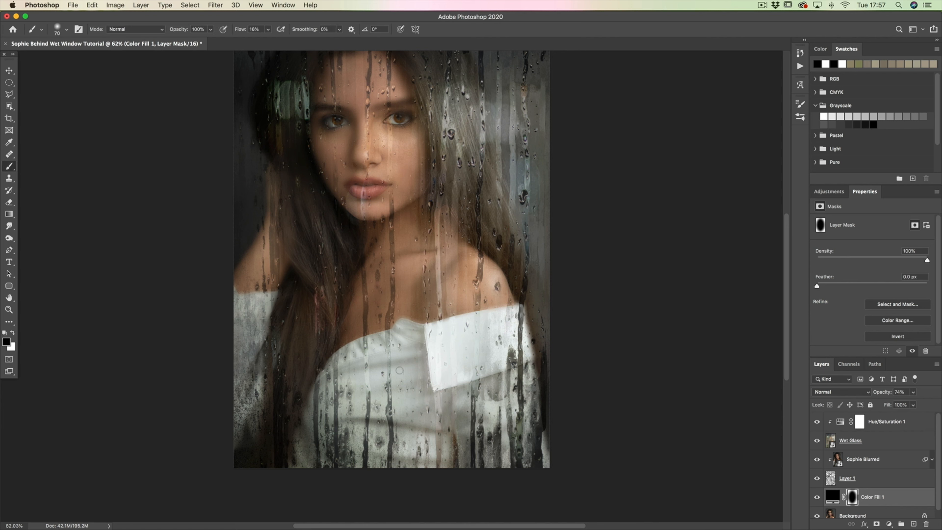
{"action": "key", "text": "bracketright"}
{"action": "key", "text": "bracketright"}
{"action": "key", "text": "bracketright"}
{"action": "key", "text": "bracketright"}
{"action": "key", "text": "bracketright"}
{"action": "key", "text": "bracketright"}
{"action": "key", "text": "bracketright"}
{"action": "key", "text": "bracketright"}
{"action": "key", "text": "bracketright"}
{"action": "left_click", "coordinate": [268, 30]}
{"action": "left_click_drag", "start_coordinate": [273, 41], "coordinate": [278, 40]}
{"action": "mouse_move", "coordinate": [294, 378]}
{"action": "left_mouse_down"}
{"action": "mouse_move", "coordinate": [263, 390]}
{"action": "mouse_move", "coordinate": [259, 357]}
{"action": "mouse_move", "coordinate": [234, 327]}
{"action": "mouse_move", "coordinate": [279, 440]}
{"action": "mouse_move", "coordinate": [322, 467]}
{"action": "mouse_move", "coordinate": [543, 440]}
{"action": "mouse_move", "coordinate": [501, 383]}
{"action": "mouse_move", "coordinate": [494, 326]}
{"action": "mouse_move", "coordinate": [371, 444]}
{"action": "mouse_move", "coordinate": [515, 469]}
{"action": "mouse_move", "coordinate": [528, 455]}
{"action": "mouse_move", "coordinate": [351, 422]}
{"action": "mouse_move", "coordinate": [309, 339]}
{"action": "mouse_move", "coordinate": [253, 376]}
{"action": "left_mouse_up"}
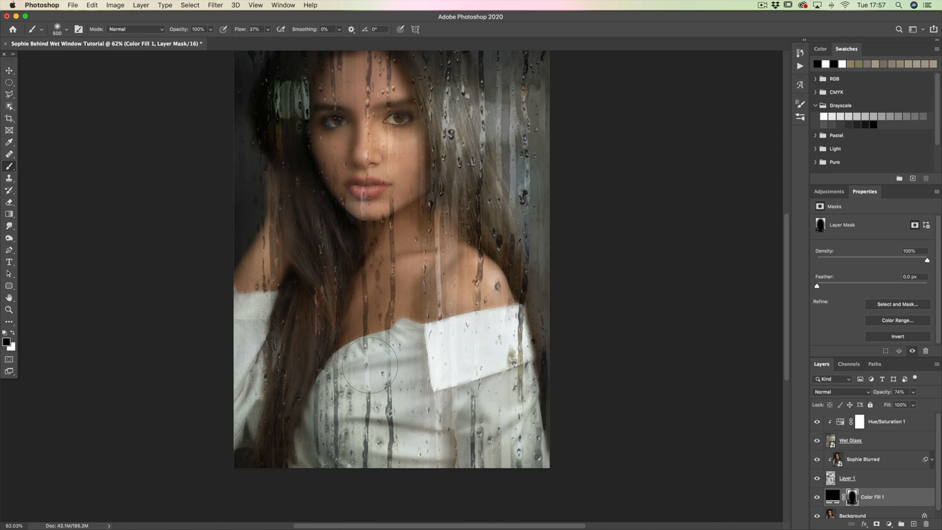
{"action": "scroll", "coordinate": [419, 383], "scroll_direction": "up", "scroll_amount": 3}
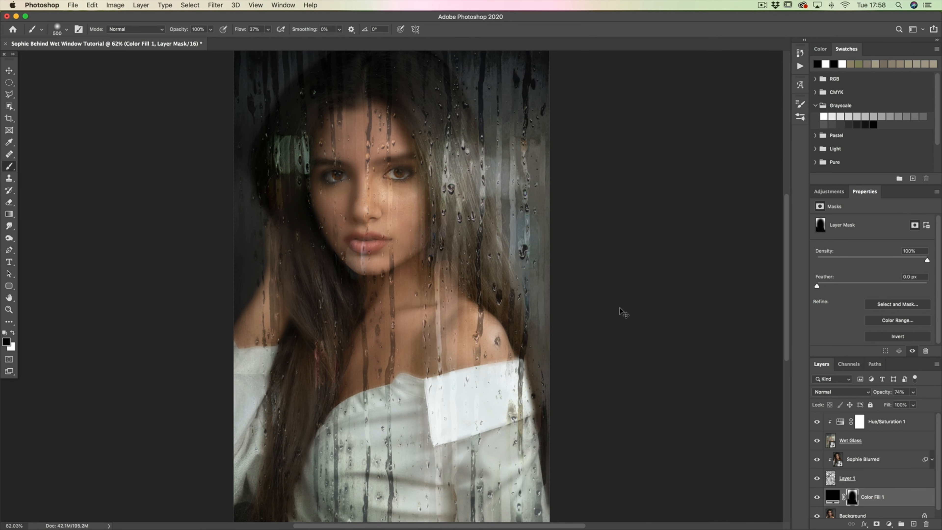
- Compare the image with and without the black vignette, and inspect the face up close
{"action": "left_click", "coordinate": [817, 498]}
{"action": "left_click", "coordinate": [817, 497]}
{"action": "left_click", "coordinate": [9, 309]}
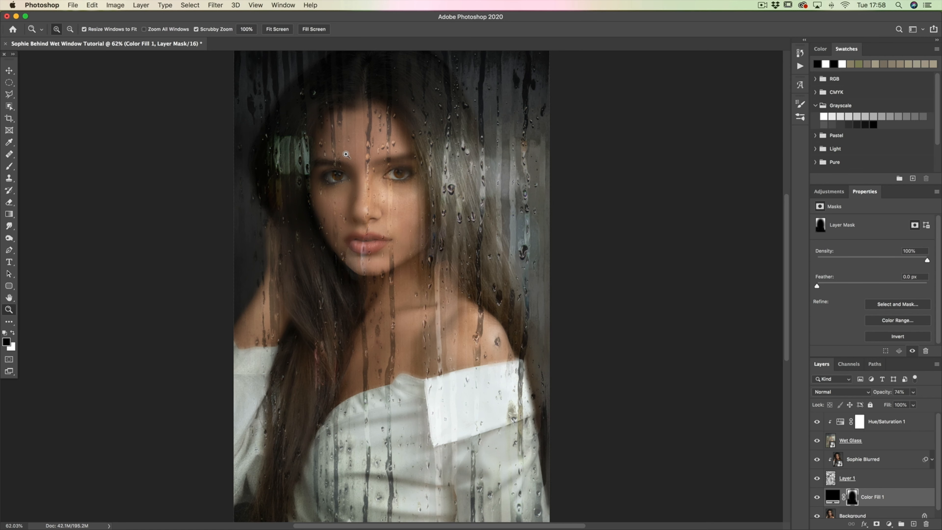
{"action": "left_click_drag", "start_coordinate": [348, 157], "coordinate": [370, 189]}
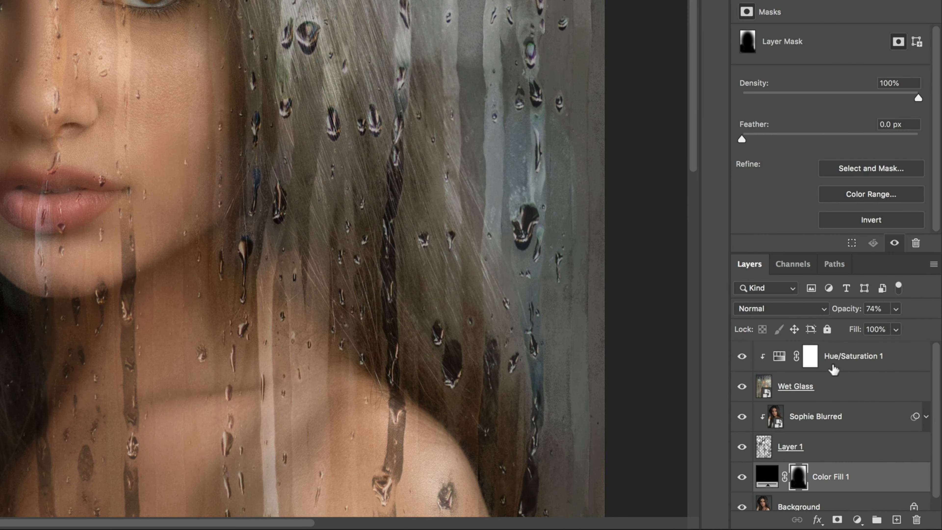
- Duplicate the Background layer, move the copy directly beneath the Wet Glass layer and rename it Features
{"action": "scroll", "coordinate": [875, 449], "scroll_direction": "down", "scroll_amount": 1}
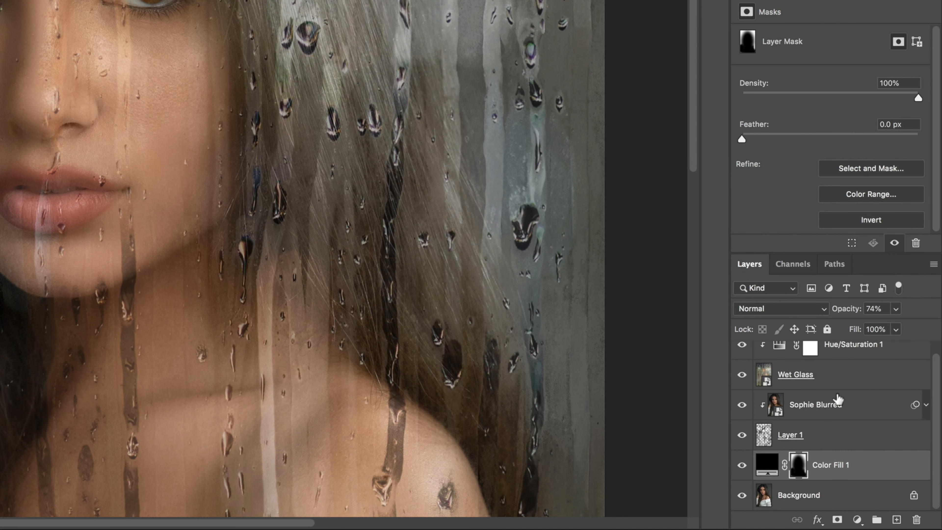
{"action": "left_click", "coordinate": [821, 496]}
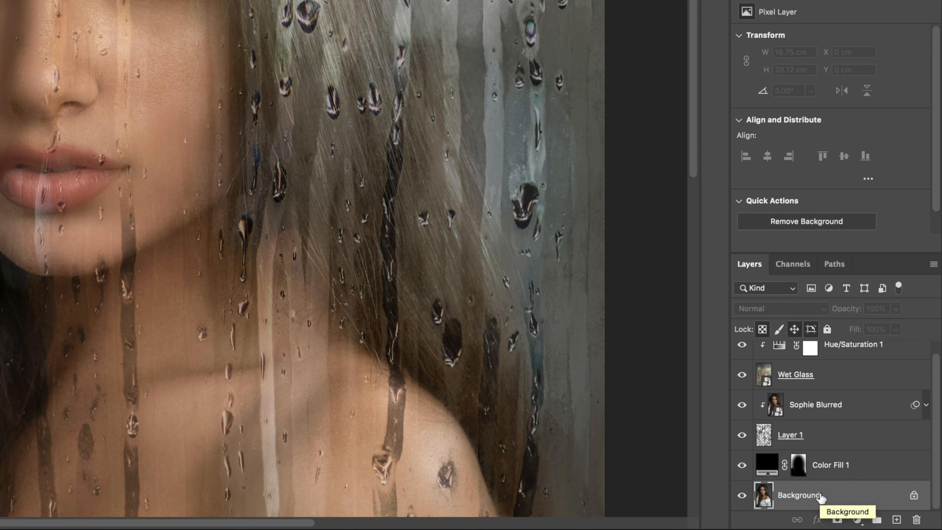
{"action": "key", "text": "super+j"}
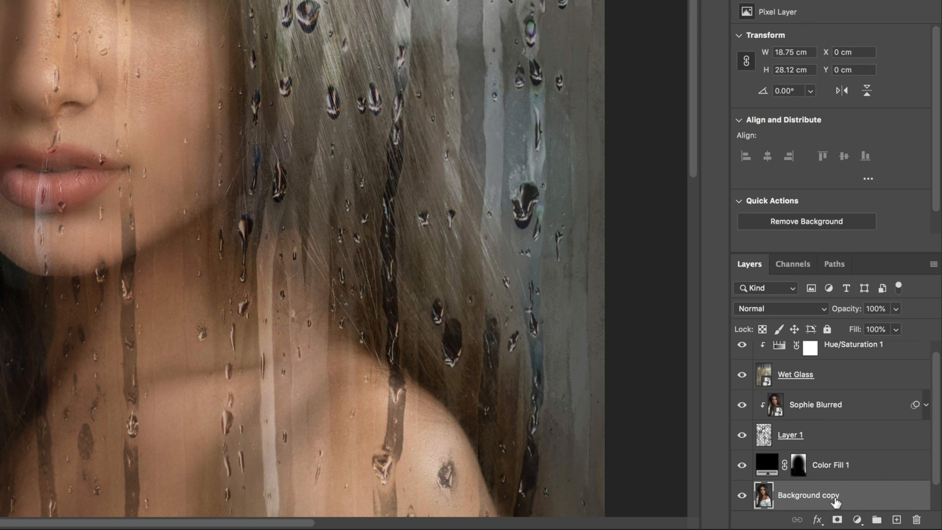
{"action": "left_click_drag", "start_coordinate": [835, 495], "coordinate": [828, 378]}
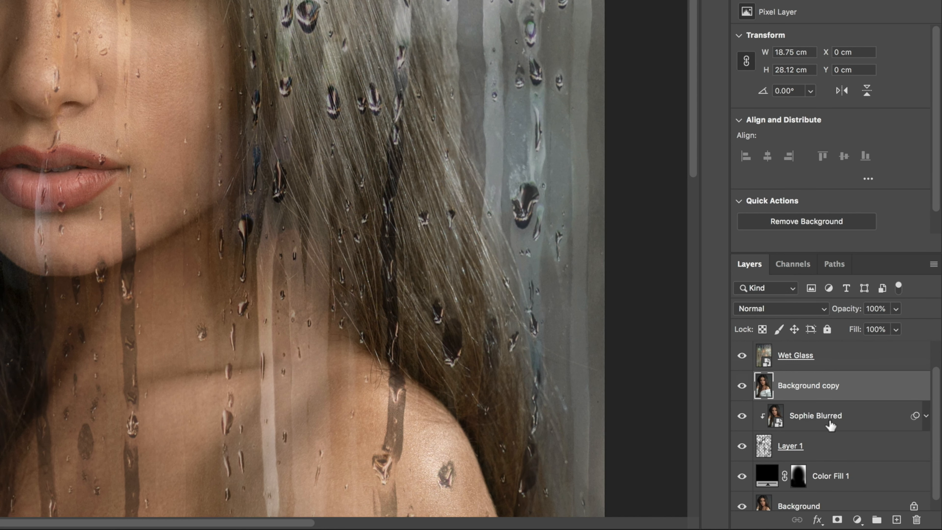
{"action": "double_click", "coordinate": [808, 388]}
{"action": "type", "text": "Features"}
{"action": "key", "text": "Return"}
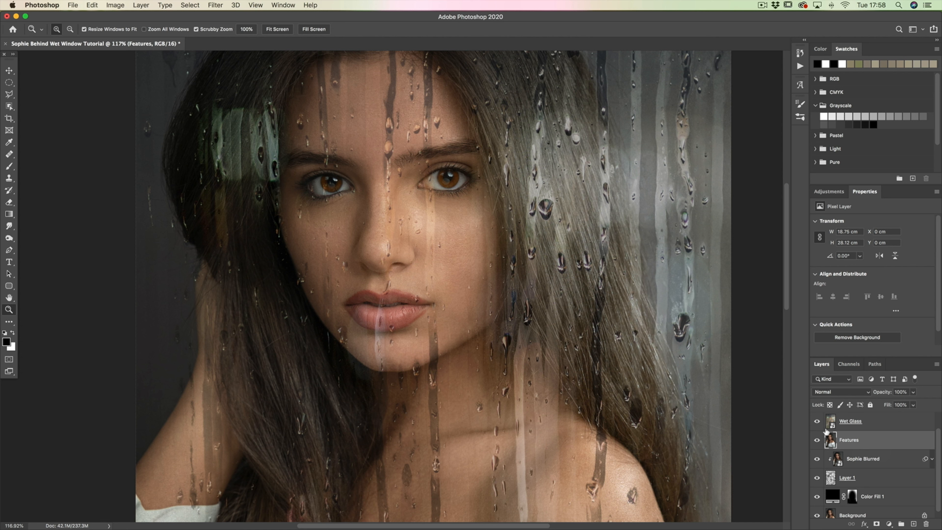
- Add a black mask to the Features layer and set up a white size 50 brush at 30% flow
{"action": "left_click", "coordinate": [876, 523], "text": "alt"}
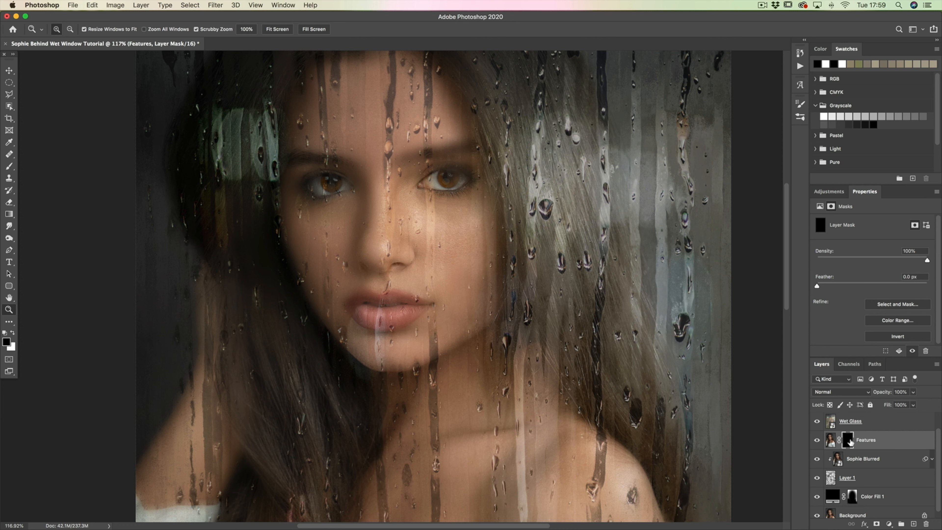
{"action": "left_click", "coordinate": [13, 333]}
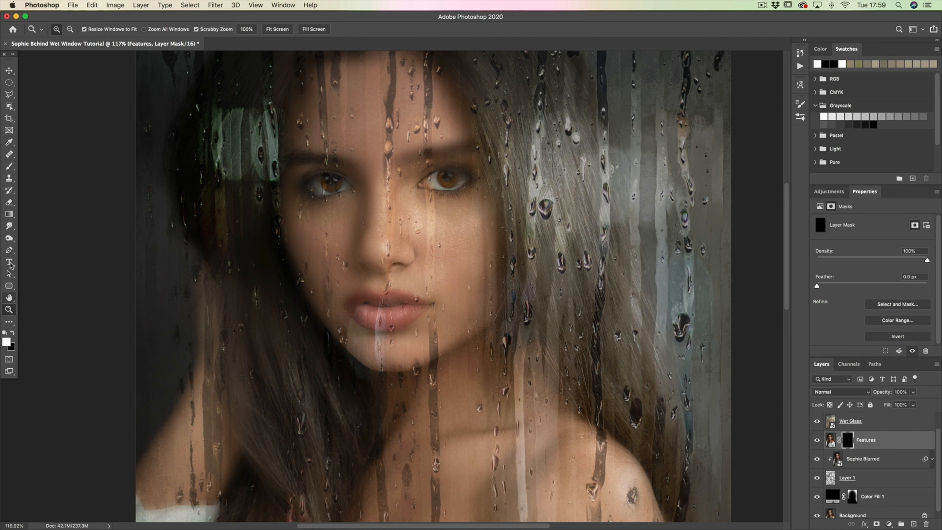
{"action": "left_click", "coordinate": [10, 166]}
{"action": "key", "text": "bracketleft"}
{"action": "key", "text": "bracketleft"}
{"action": "key", "text": "bracketleft"}
{"action": "key", "text": "bracketleft"}
{"action": "key", "text": "bracketleft"}
{"action": "key", "text": "bracketleft"}
{"action": "key", "text": "bracketleft"}
{"action": "key", "text": "bracketleft"}
{"action": "key", "text": "bracketleft"}
{"action": "key", "text": "bracketleft"}
{"action": "key", "text": "bracketleft"}
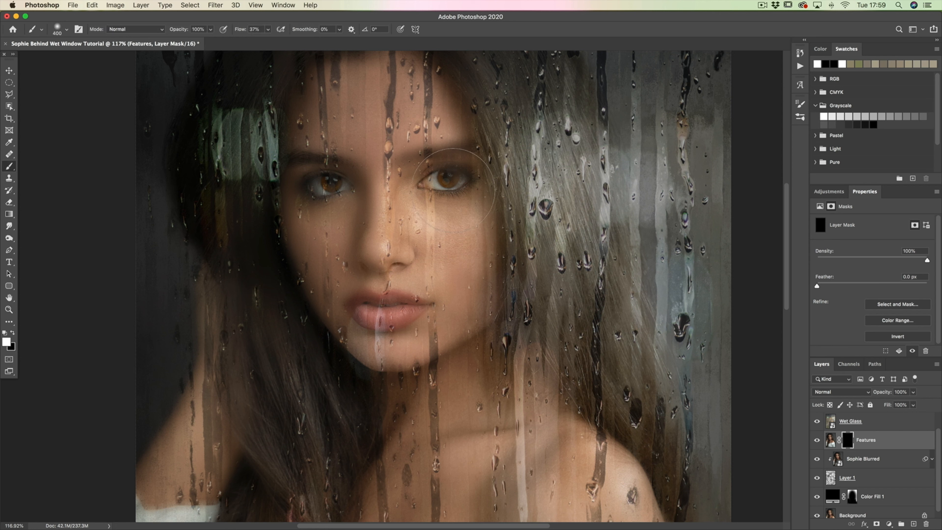
{"action": "key", "text": "bracketleft"}
{"action": "key", "text": "bracketleft"}
{"action": "left_click_drag", "start_coordinate": [267, 33], "coordinate": [265, 40]}
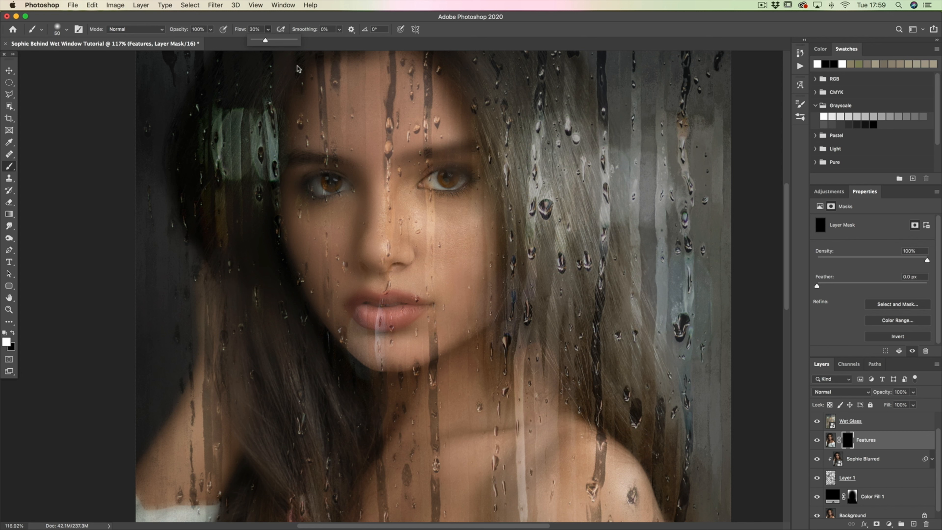
- Paint white over both eyes and the lips on the Features layer's mask to bring back their sharp detail
{"action": "mouse_move", "coordinate": [449, 178]}
{"action": "left_mouse_down"}
{"action": "mouse_move", "coordinate": [462, 174]}
{"action": "mouse_move", "coordinate": [445, 171]}
{"action": "mouse_move", "coordinate": [467, 178]}
{"action": "mouse_move", "coordinate": [452, 189]}
{"action": "mouse_move", "coordinate": [430, 185]}
{"action": "mouse_move", "coordinate": [445, 177]}
{"action": "left_mouse_up"}
{"action": "mouse_move", "coordinate": [329, 197]}
{"action": "left_mouse_down"}
{"action": "mouse_move", "coordinate": [335, 182]}
{"action": "mouse_move", "coordinate": [313, 185]}
{"action": "mouse_move", "coordinate": [340, 187]}
{"action": "mouse_move", "coordinate": [319, 184]}
{"action": "left_mouse_up"}
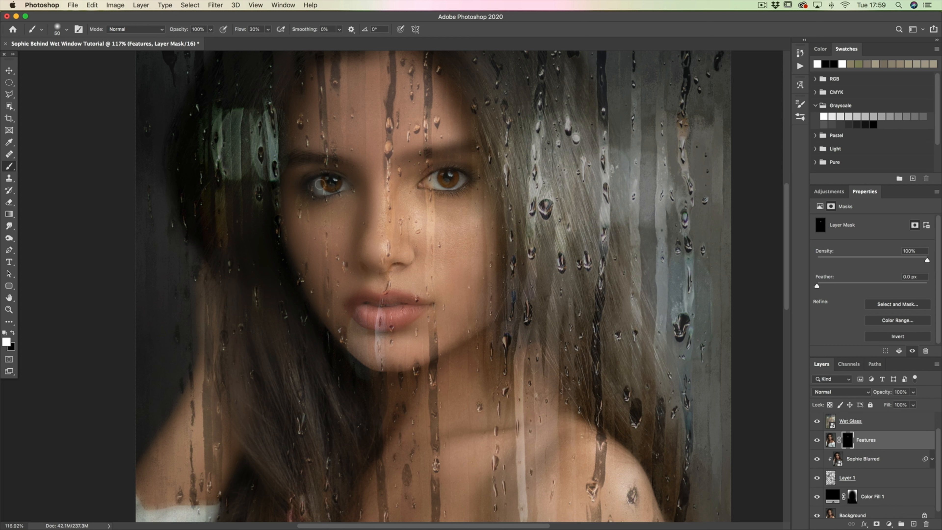
{"action": "mouse_move", "coordinate": [356, 303]}
{"action": "left_mouse_down"}
{"action": "mouse_move", "coordinate": [418, 307]}
{"action": "mouse_move", "coordinate": [404, 320]}
{"action": "mouse_move", "coordinate": [352, 308]}
{"action": "mouse_move", "coordinate": [371, 318]}
{"action": "mouse_move", "coordinate": [395, 321]}
{"action": "mouse_move", "coordinate": [407, 310]}
{"action": "mouse_move", "coordinate": [373, 312]}
{"action": "mouse_move", "coordinate": [376, 302]}
{"action": "mouse_move", "coordinate": [364, 297]}
{"action": "mouse_move", "coordinate": [419, 310]}
{"action": "mouse_move", "coordinate": [397, 322]}
{"action": "mouse_move", "coordinate": [362, 296]}
{"action": "left_mouse_up"}
{"action": "mouse_move", "coordinate": [463, 175]}
{"action": "left_mouse_down"}
{"action": "mouse_move", "coordinate": [440, 171]}
{"action": "mouse_move", "coordinate": [462, 171]}
{"action": "mouse_move", "coordinate": [455, 179]}
{"action": "mouse_move", "coordinate": [473, 201]}
{"action": "left_mouse_up"}
{"action": "key", "text": "super+1"}
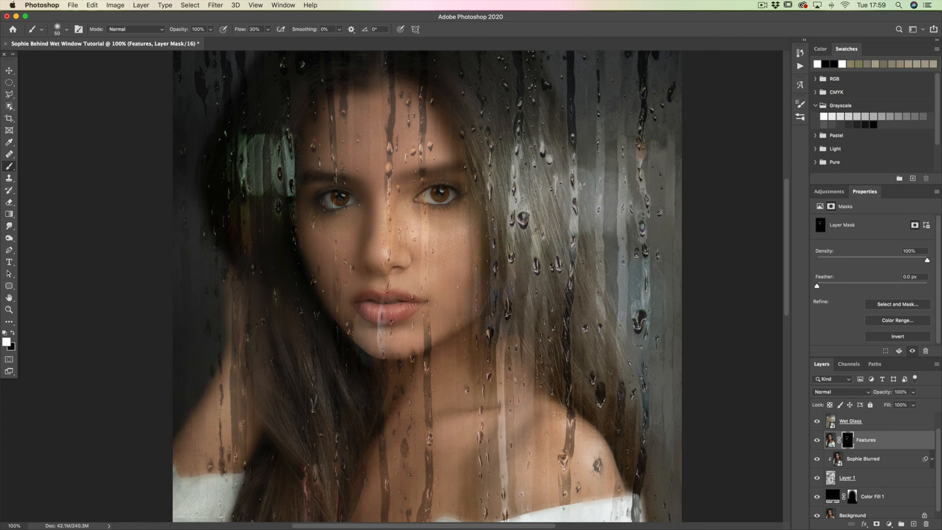
- Lower the Features layer's opacity to 66%
{"action": "left_click", "coordinate": [914, 392]}
{"action": "left_click_drag", "start_coordinate": [915, 403], "coordinate": [898, 401]}
{"action": "left_click", "coordinate": [881, 448]}
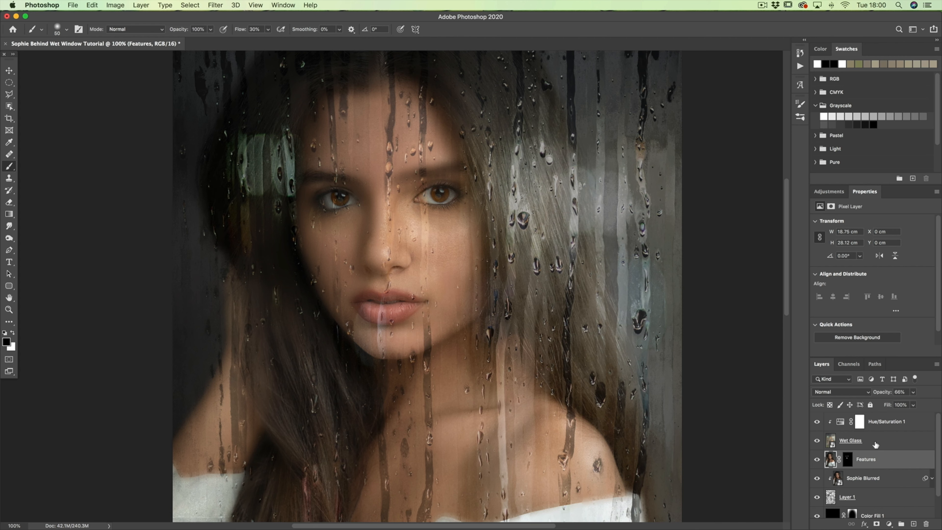
- Compare the image with and without the Wet Glass layer, and add a white mask to that layer
{"action": "left_click", "coordinate": [873, 439]}
{"action": "left_click", "coordinate": [817, 440]}
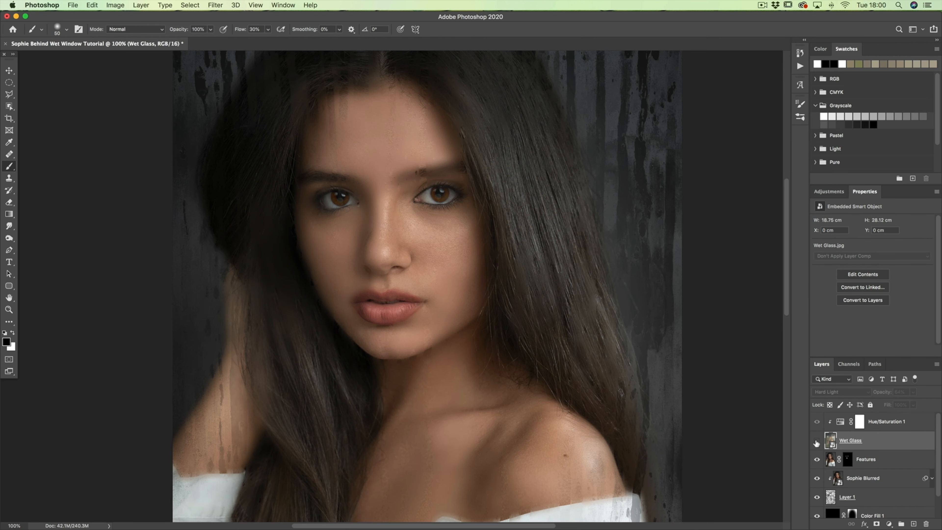
{"action": "left_click", "coordinate": [817, 441]}
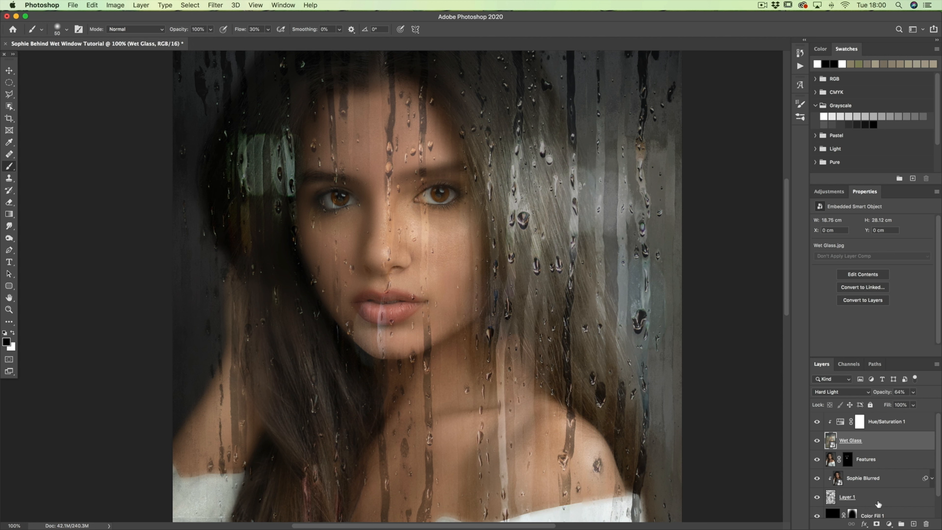
{"action": "left_click", "coordinate": [877, 525]}
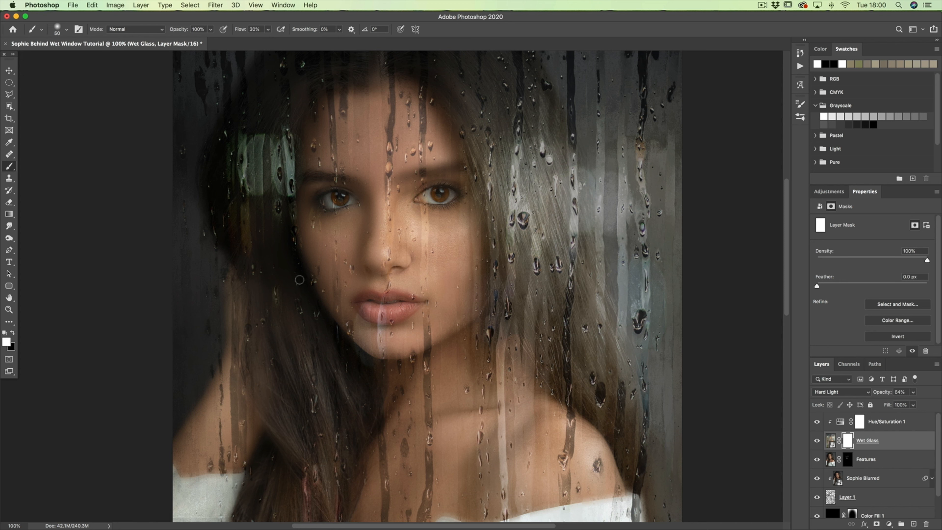
- Paint black over the eyes and lips on the Wet Glass mask, using a size 50 brush at 10% flow, to thin the glass there
{"action": "left_click", "coordinate": [14, 333]}
{"action": "left_click", "coordinate": [268, 29]}
{"action": "left_click_drag", "start_coordinate": [267, 41], "coordinate": [260, 42]}
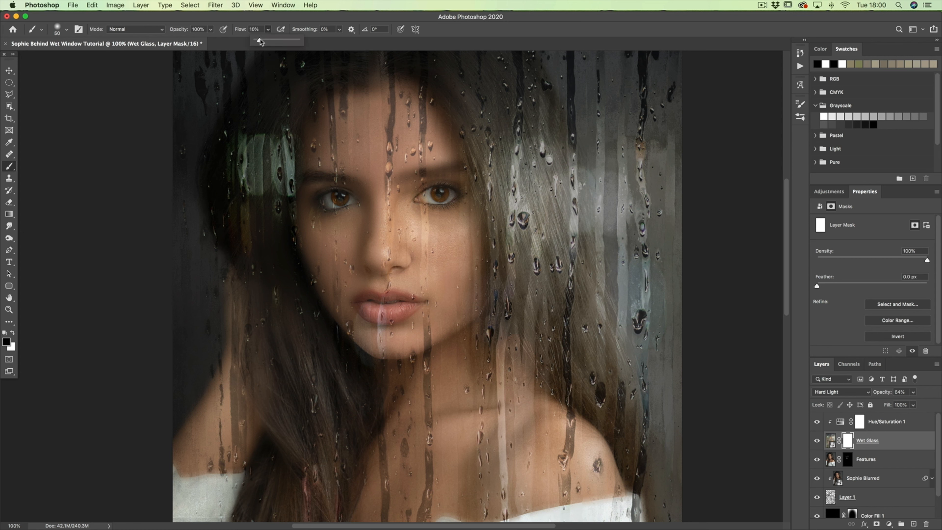
{"action": "key", "text": "Return"}
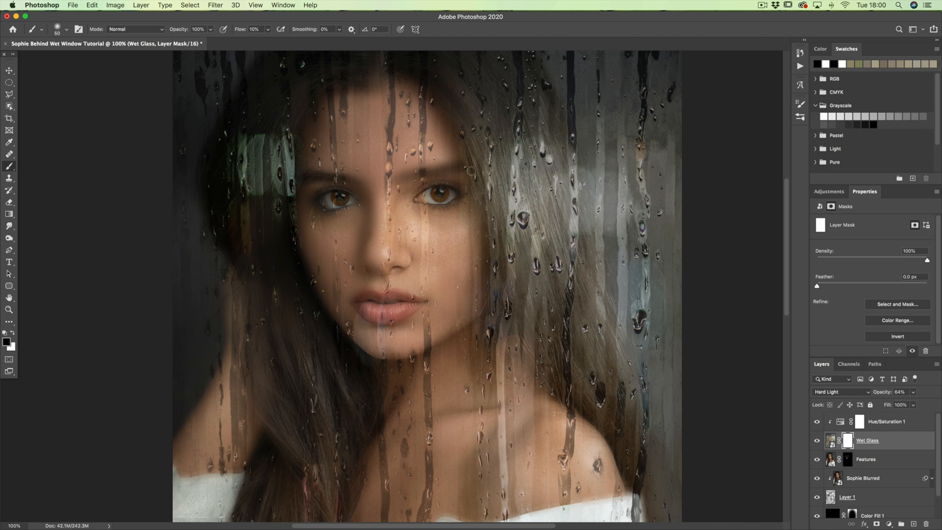
{"action": "mouse_move", "coordinate": [335, 200]}
{"action": "left_mouse_down"}
{"action": "mouse_move", "coordinate": [342, 200]}
{"action": "mouse_move", "coordinate": [335, 208]}
{"action": "left_mouse_up"}
{"action": "key", "text": "super+minus"}
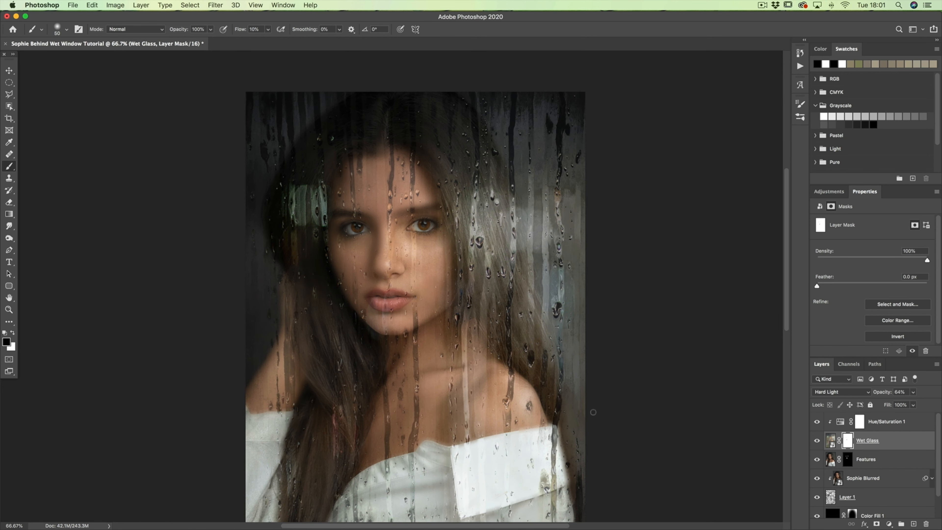
{"action": "key", "text": "super+0"}
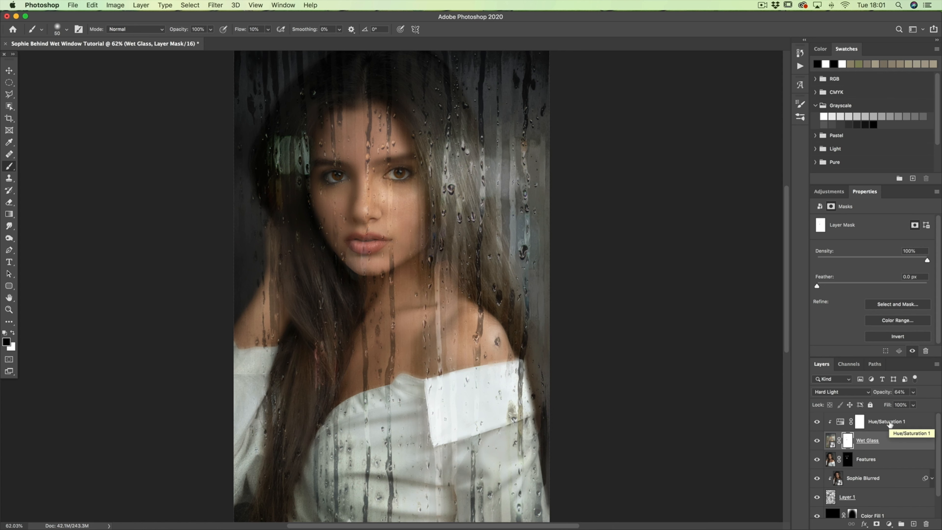
- Add a Color Lookup adjustment layer above Hue/Saturation 1 and load the Kodak 5205 Fuji 3510 (by Adobe) 3D LUT
{"action": "left_click", "coordinate": [877, 423]}
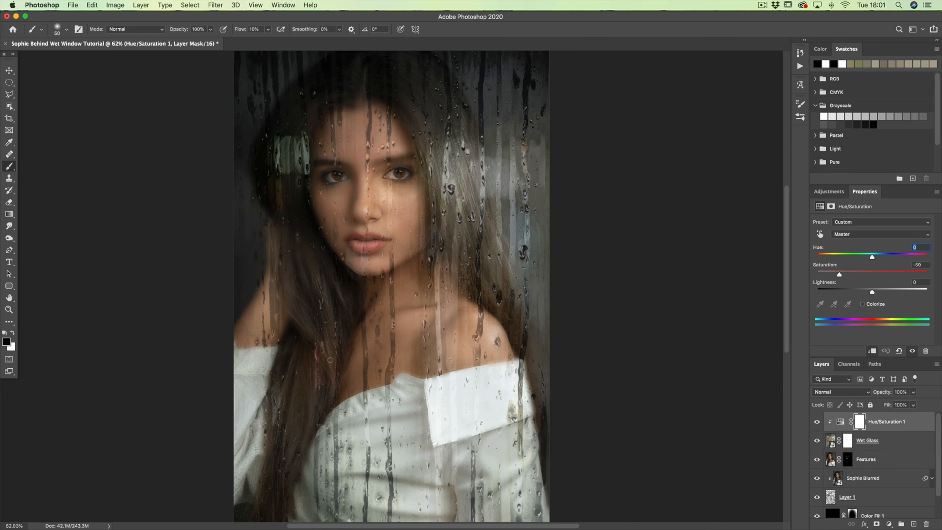
{"action": "key", "text": "z"}
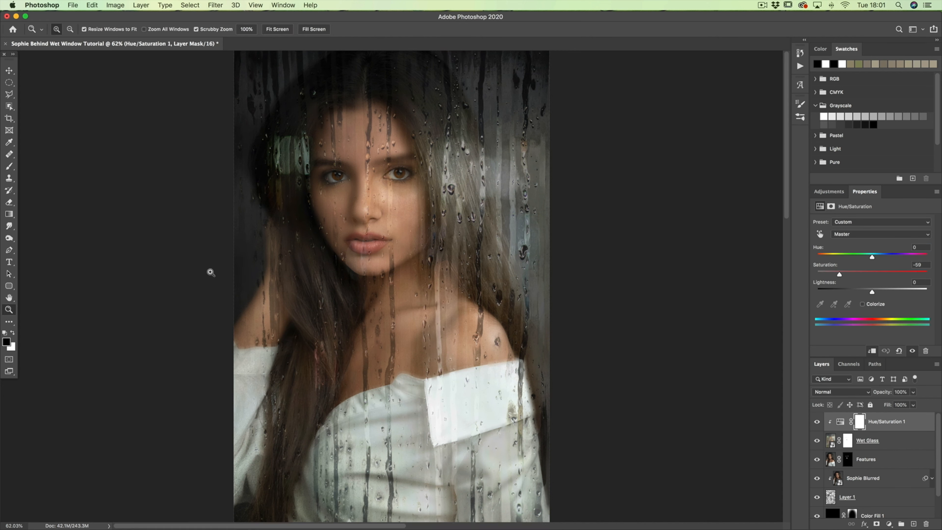
{"action": "left_click_drag", "start_coordinate": [350, 240], "coordinate": [437, 221]}
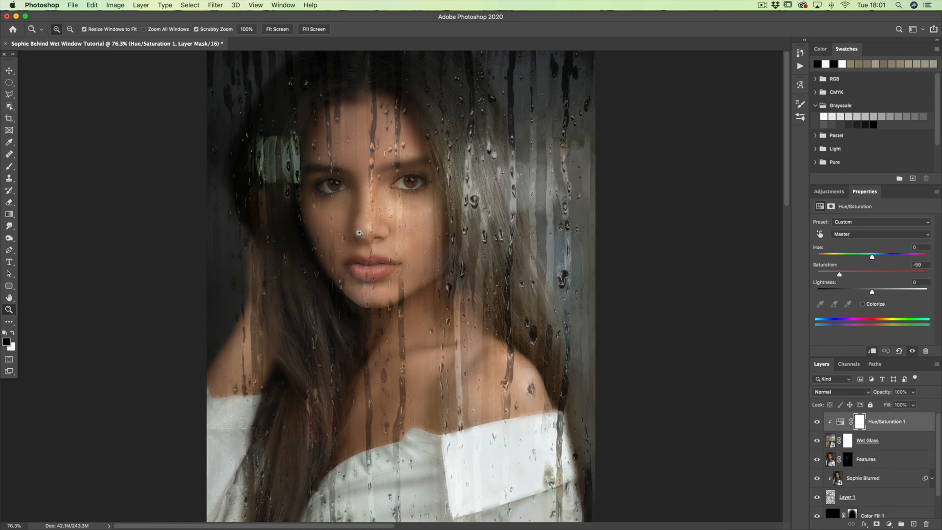
{"action": "left_click", "coordinate": [828, 192]}
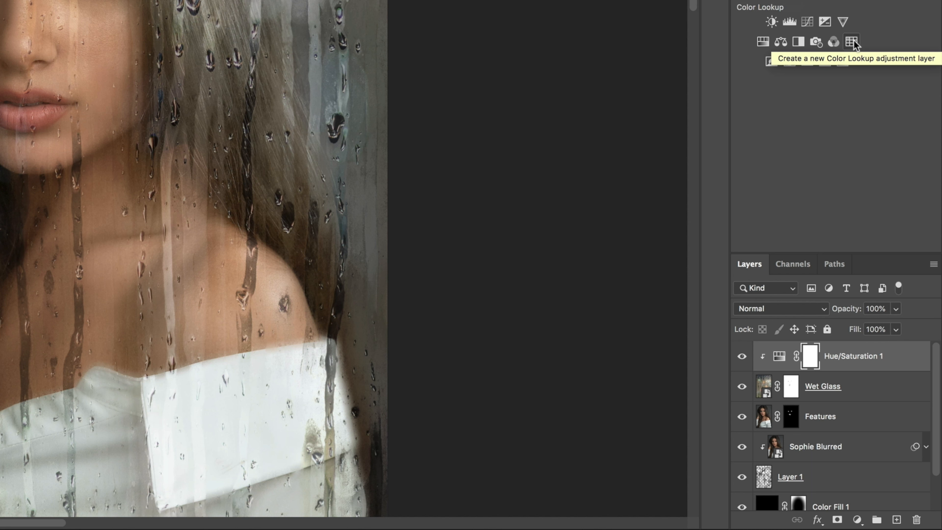
{"action": "left_click", "coordinate": [839, 520]}
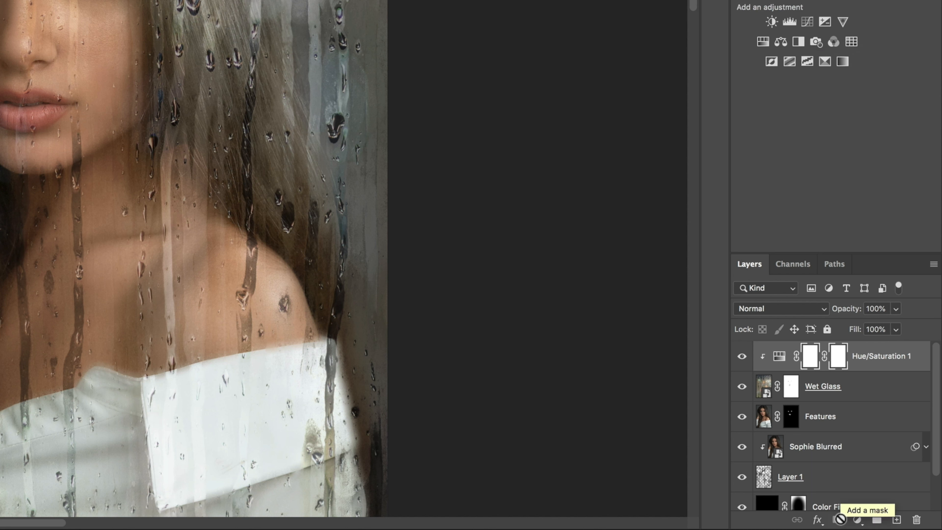
{"action": "key", "text": "ctrl+z"}
{"action": "left_click", "coordinate": [858, 520]}
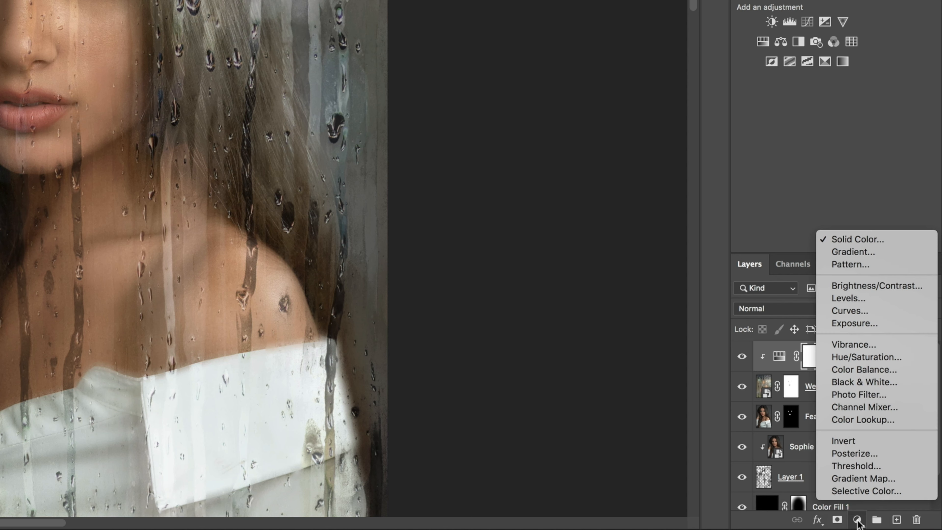
{"action": "left_click", "coordinate": [861, 420]}
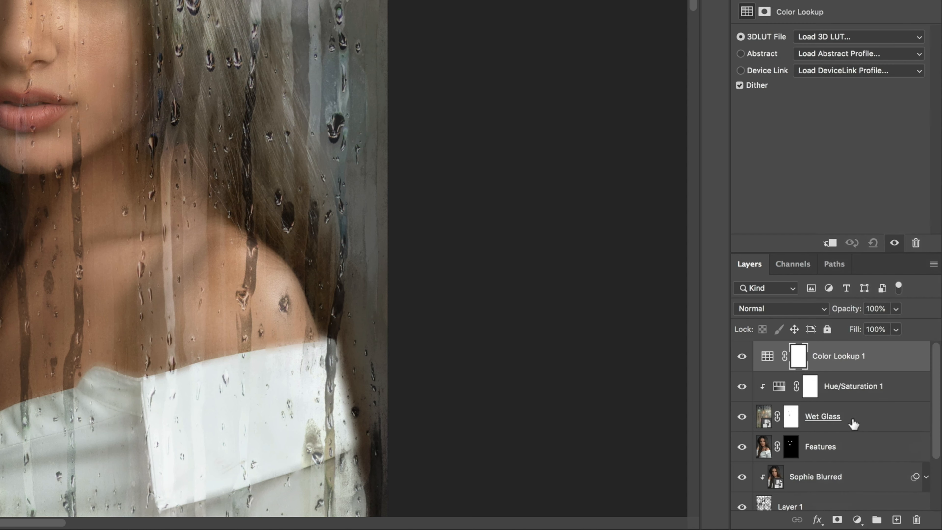
{"action": "left_click", "coordinate": [818, 36]}
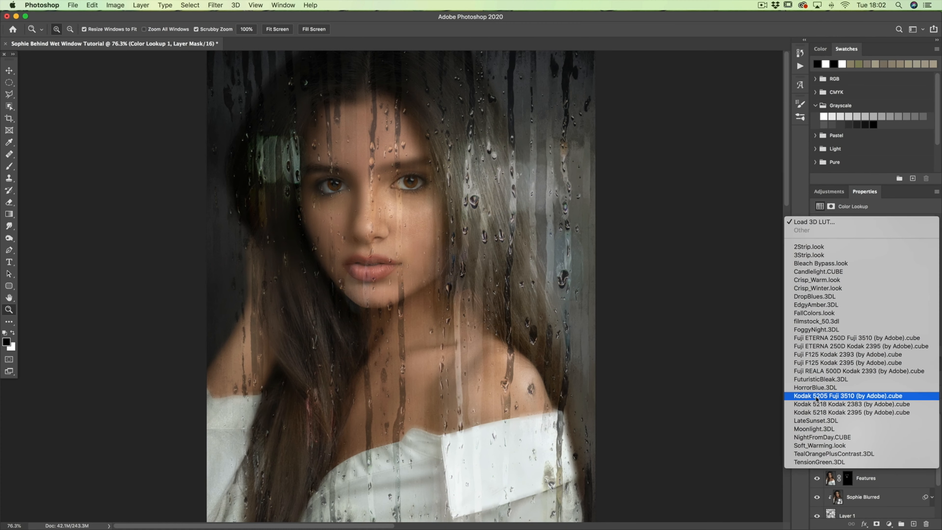
{"action": "left_click", "coordinate": [821, 396]}
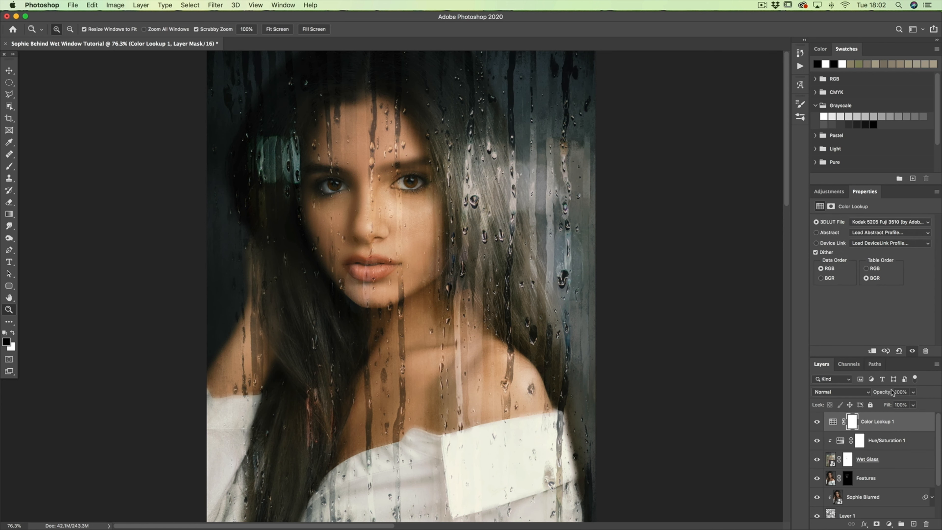
- Lower the Color Lookup layer's opacity to 42%
{"action": "left_click", "coordinate": [913, 392]}
{"action": "left_click_drag", "start_coordinate": [913, 405], "coordinate": [890, 405]}
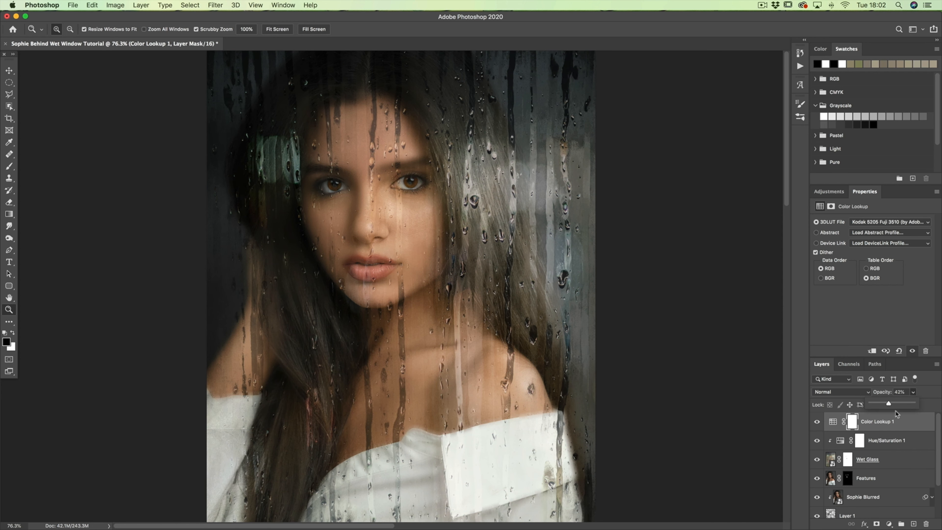
{"action": "left_click", "coordinate": [897, 420]}
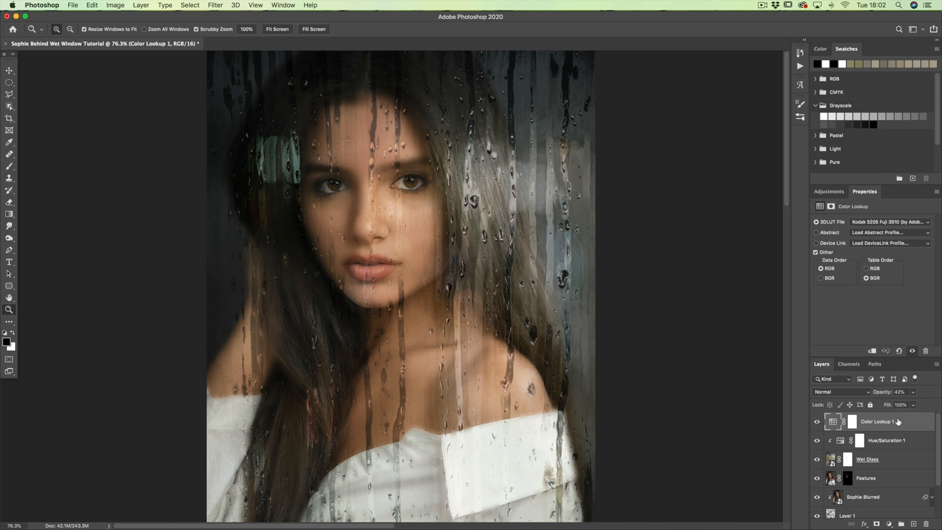
- Reopen the Box Blur smart filter on the blurred portrait layer and apply it with a 26-pixel radius
{"action": "key", "text": "super+0"}
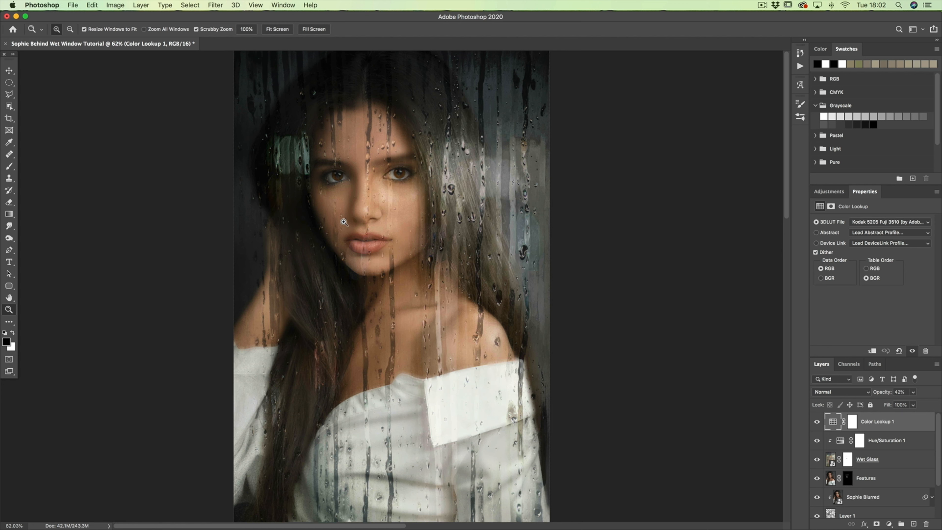
{"action": "scroll", "coordinate": [886, 458], "scroll_direction": "down", "scroll_amount": 3}
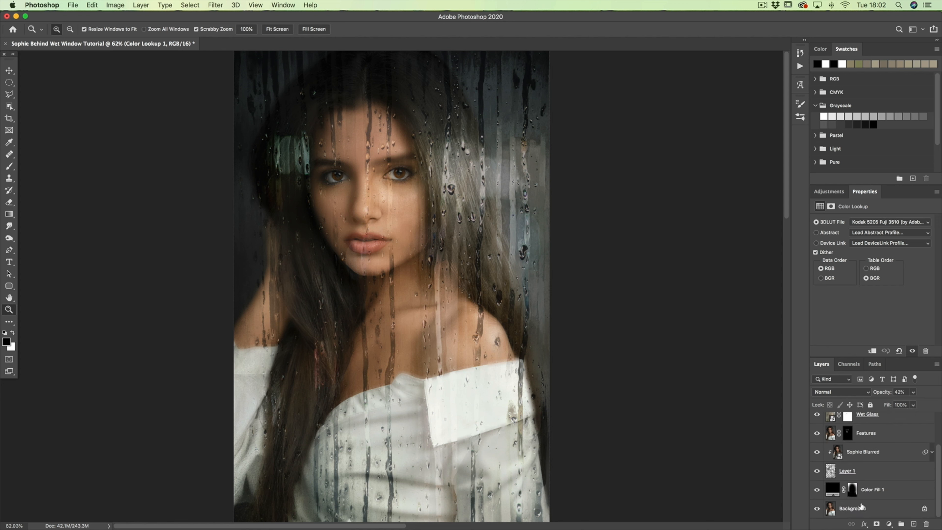
{"action": "left_click", "coordinate": [932, 452]}
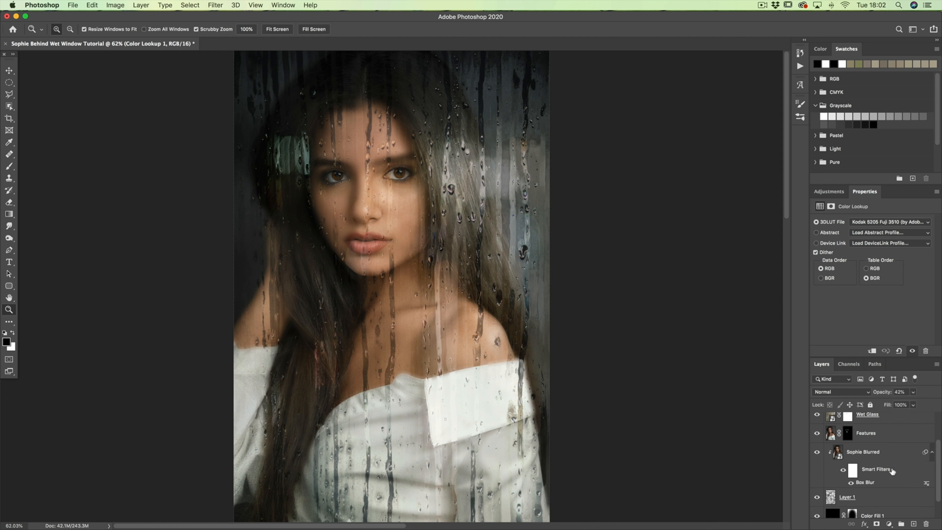
{"action": "double_click", "coordinate": [864, 482]}
{"action": "left_click_drag", "start_coordinate": [569, 408], "coordinate": [569, 408]}
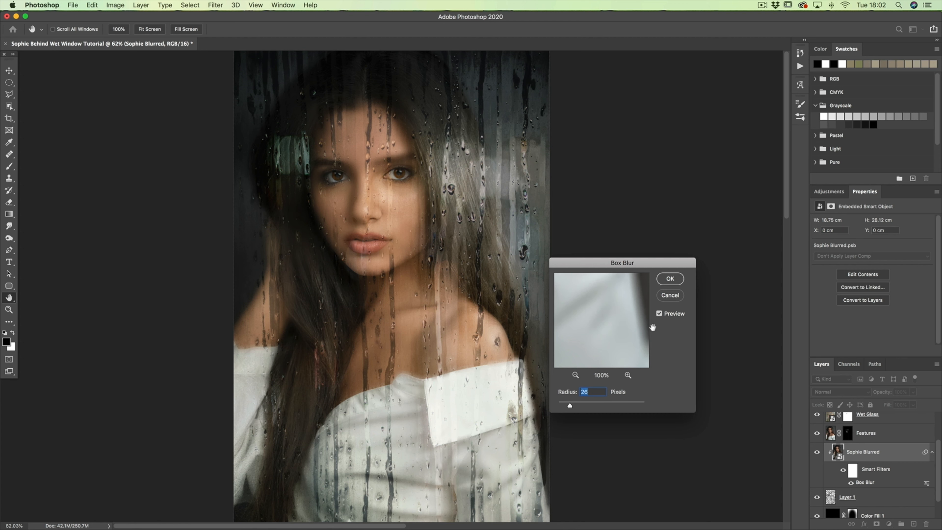
{"action": "left_click", "coordinate": [670, 279]}
{"action": "key", "text": "z"}
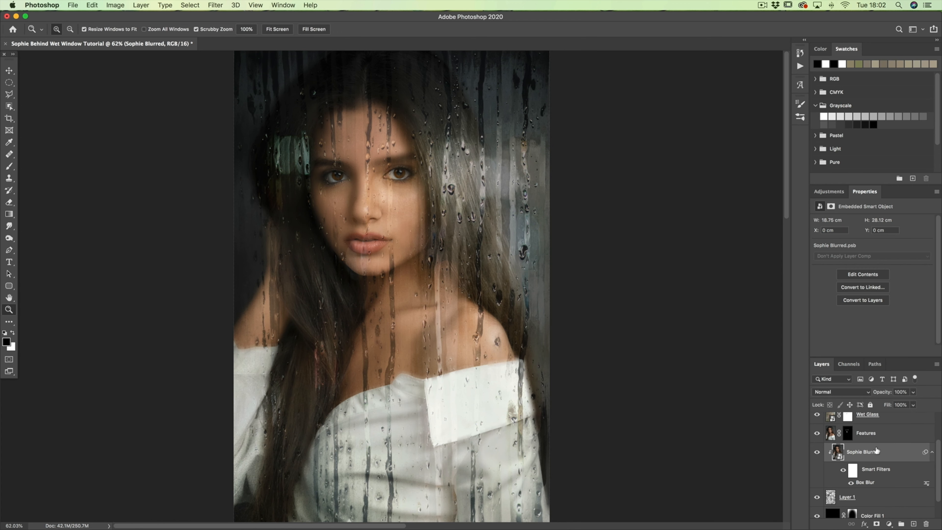
- Paint black on the Wet Glass mask over the forehead and chest drip streaks, using a size 50 brush at 10% flow
{"action": "scroll", "coordinate": [877, 452], "scroll_direction": "up", "scroll_amount": 3}
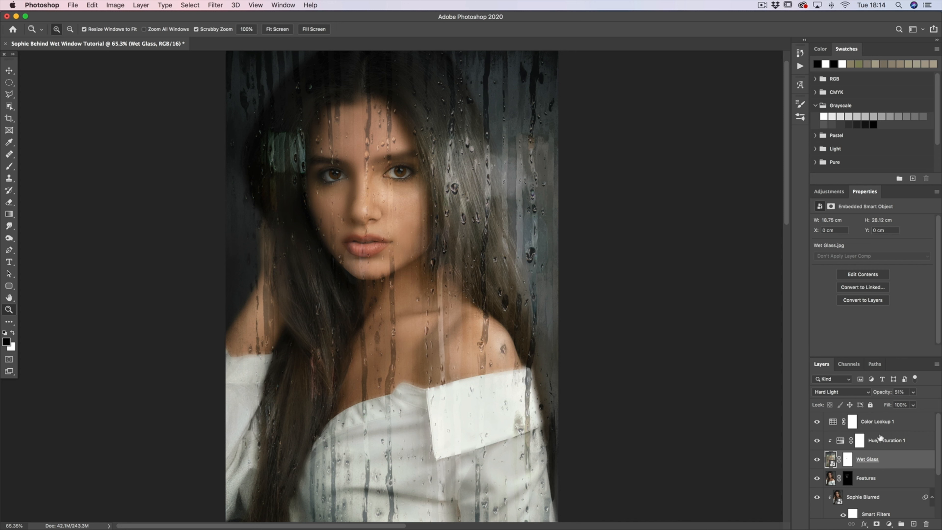
{"action": "left_click", "coordinate": [849, 462]}
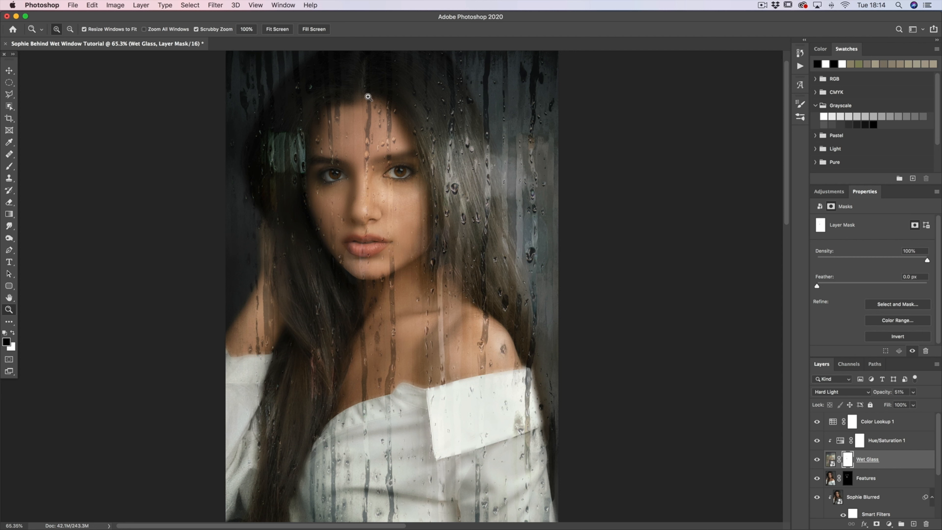
{"action": "left_click", "coordinate": [10, 166]}
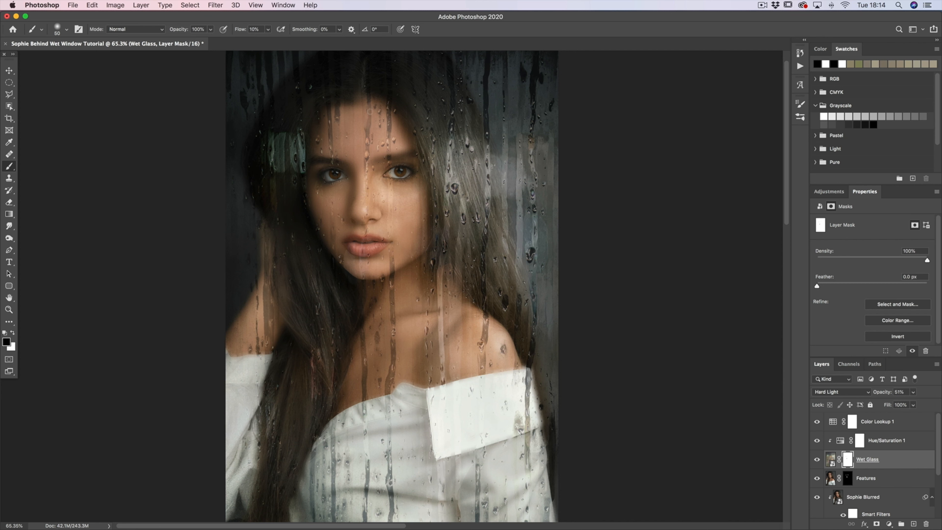
{"action": "left_click_drag", "start_coordinate": [389, 113], "coordinate": [389, 128]}
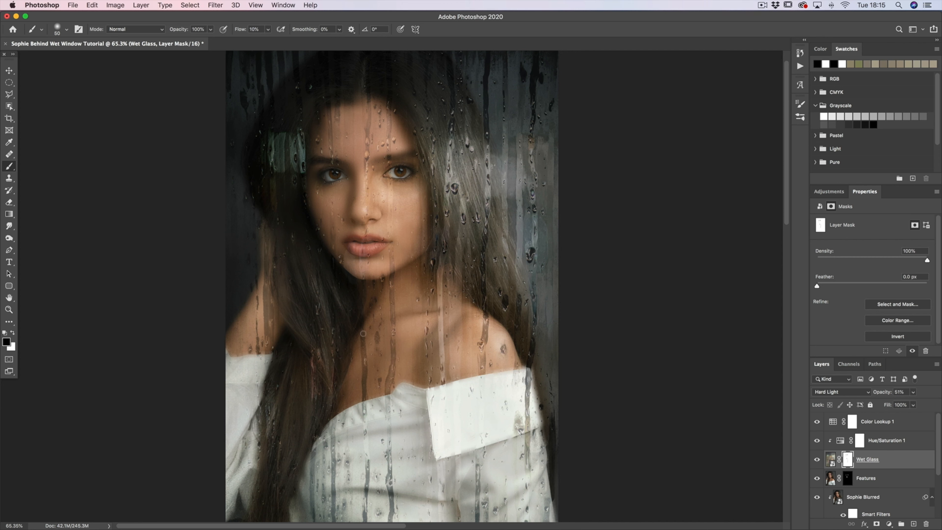
{"action": "mouse_move", "coordinate": [365, 365]}
{"action": "left_mouse_down"}
{"action": "mouse_move", "coordinate": [363, 326]}
{"action": "mouse_move", "coordinate": [363, 395]}
{"action": "left_mouse_up"}
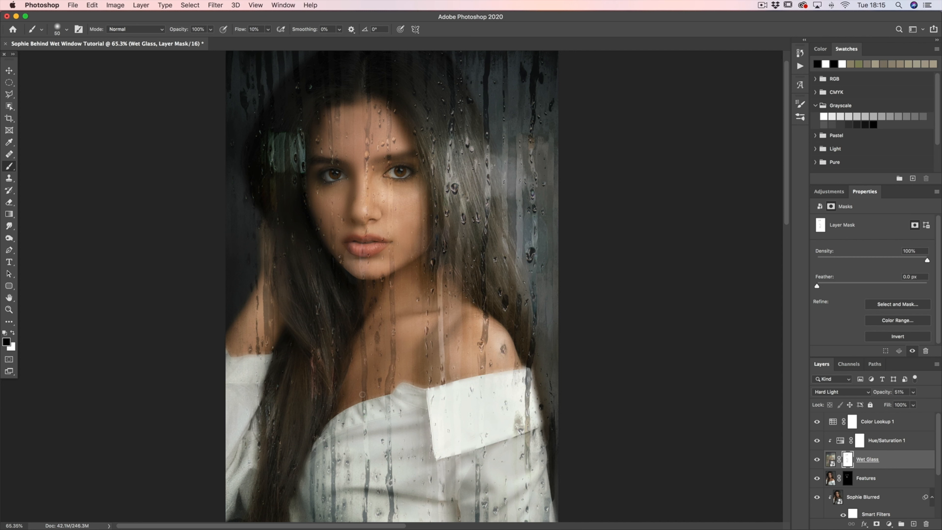